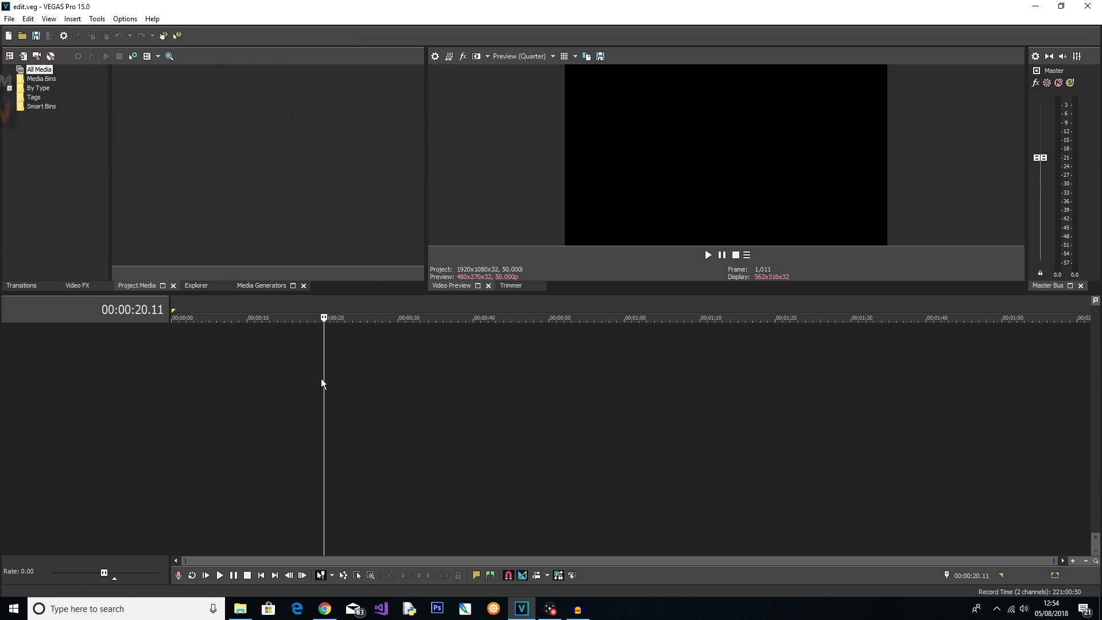
- Import clip.MOV, place it at the timeline start, and match project video settings to it
{"action": "left_click_drag", "start_coordinate": [255, 364], "coordinate": [245, 361]}
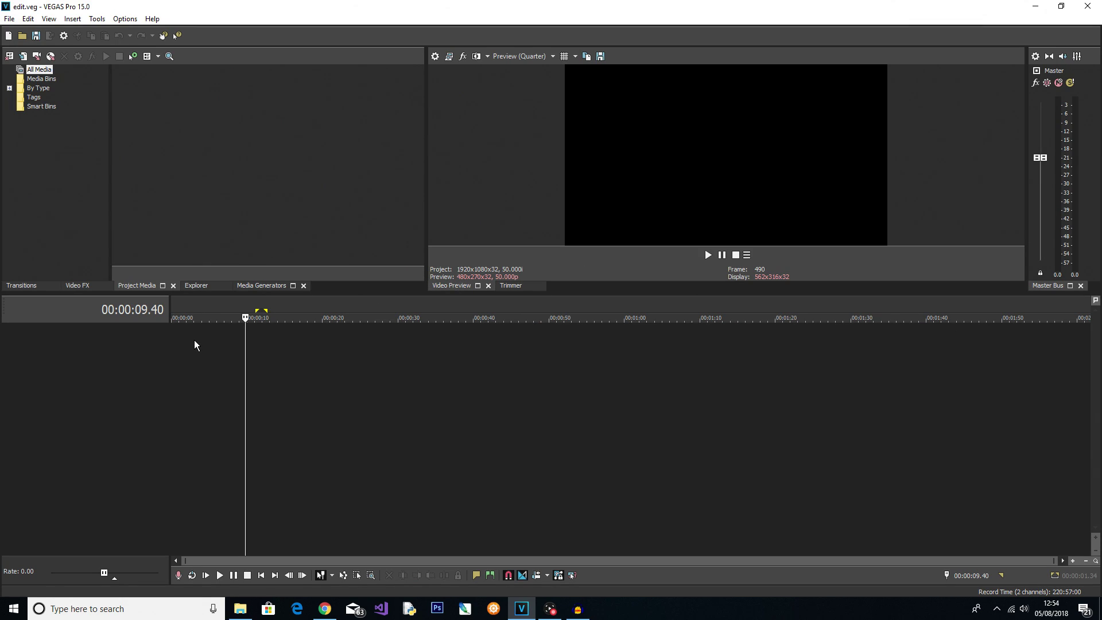
{"action": "left_click", "coordinate": [24, 56]}
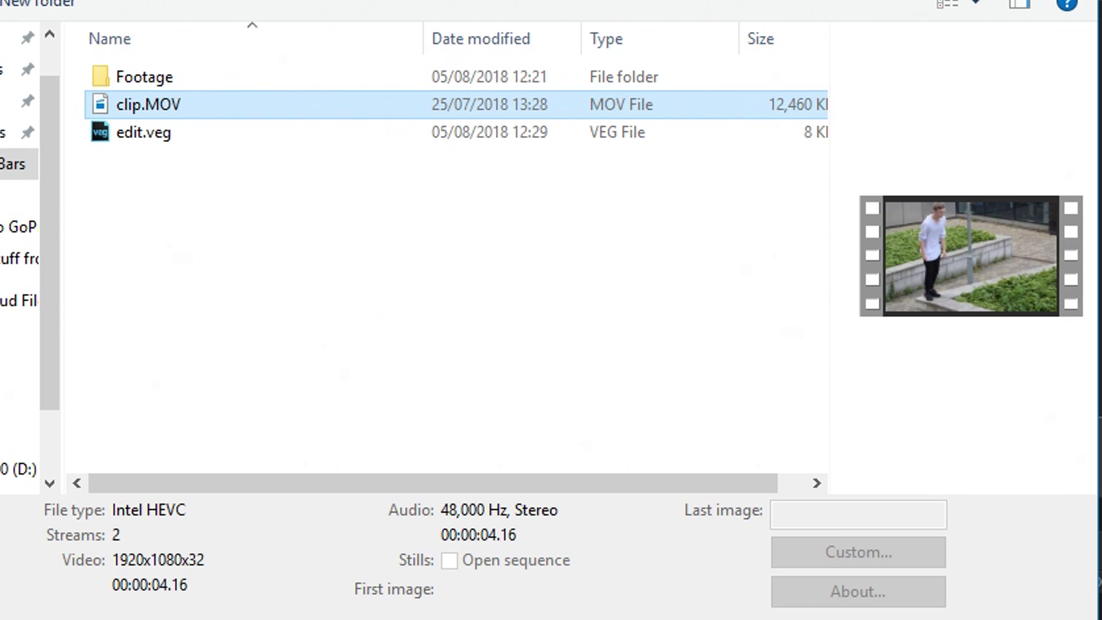
{"action": "left_click_drag", "start_coordinate": [149, 89], "coordinate": [173, 349]}
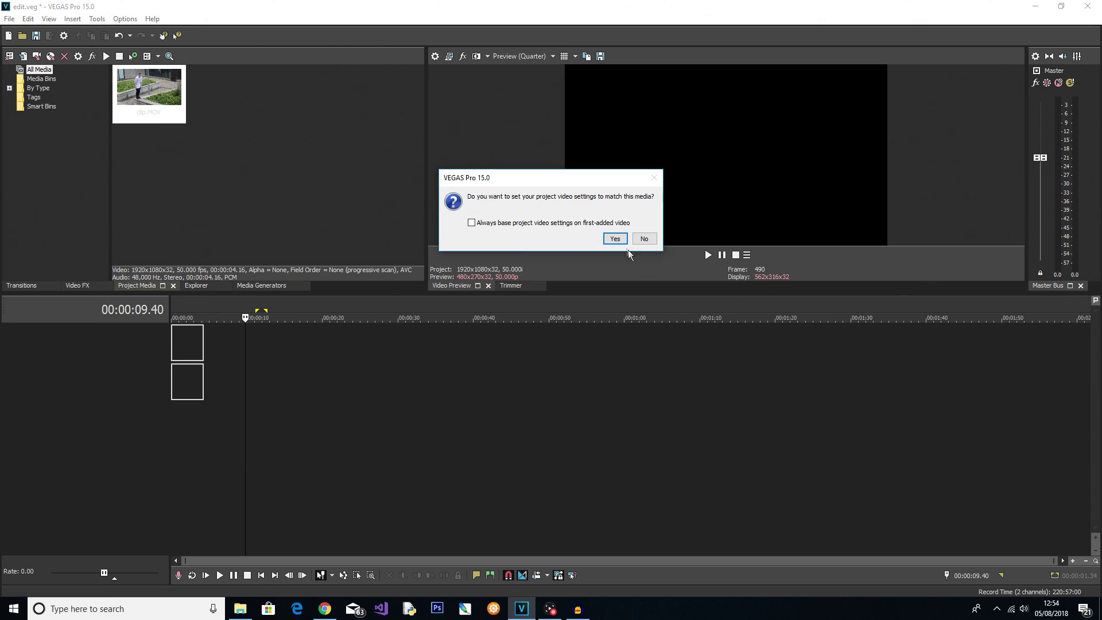
{"action": "left_click", "coordinate": [616, 240]}
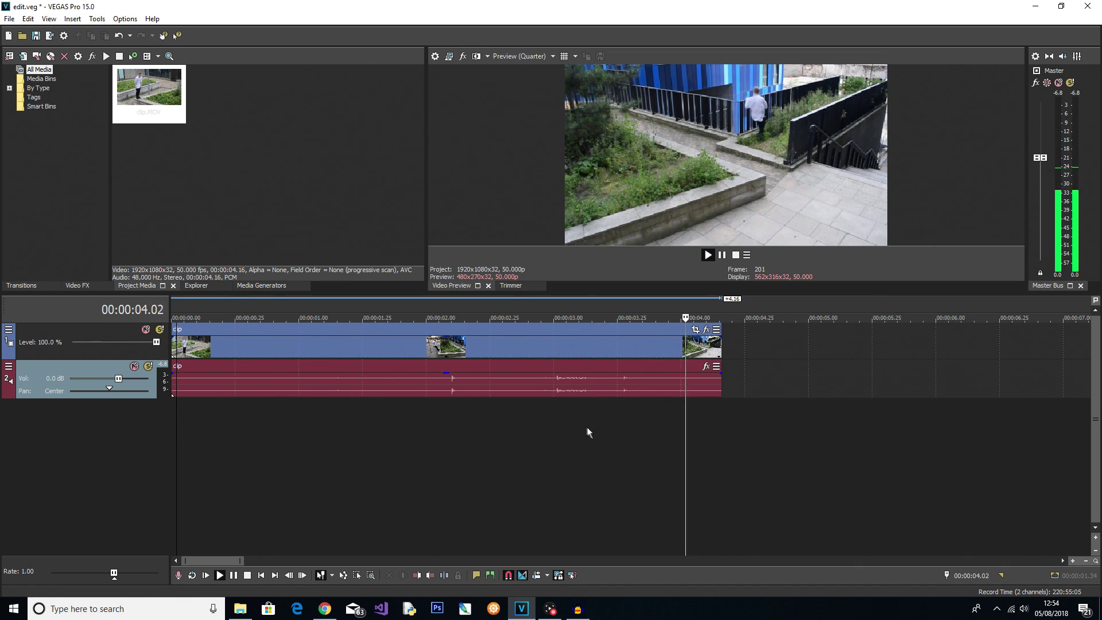
{"action": "key", "text": "space"}
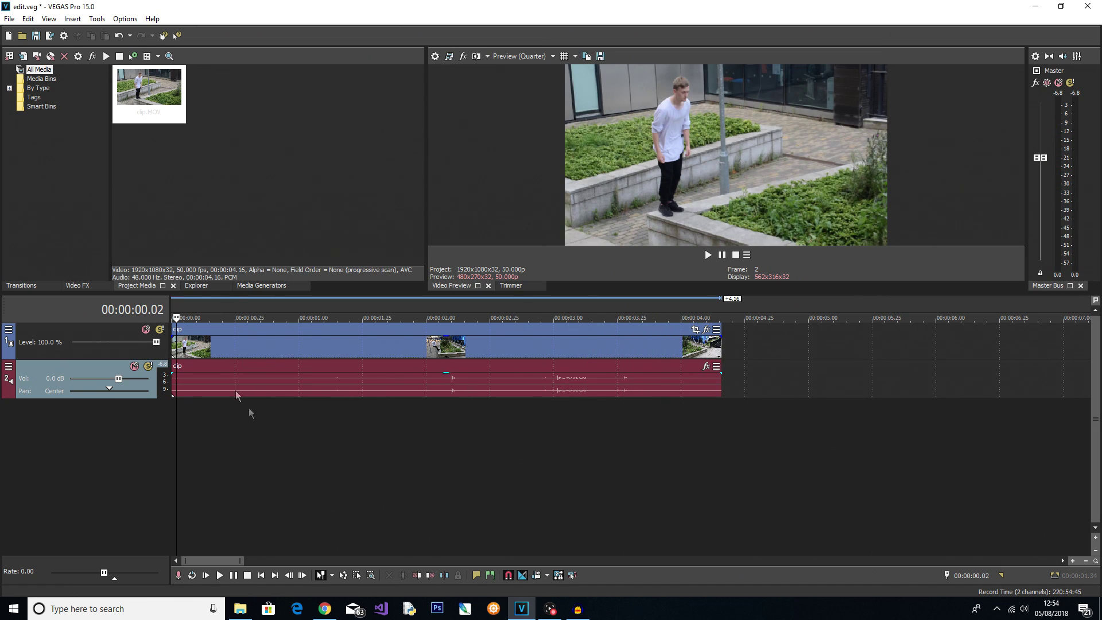
- Insert a new top video track and place a White solid colour generator on it
{"action": "right_click", "coordinate": [436, 439]}
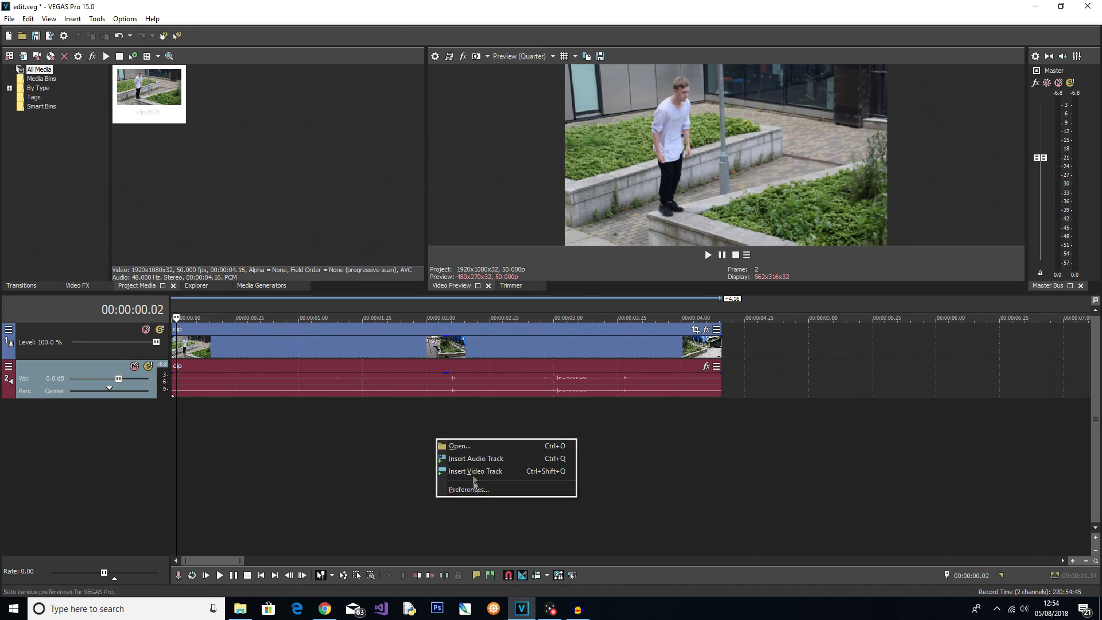
{"action": "left_click", "coordinate": [473, 471]}
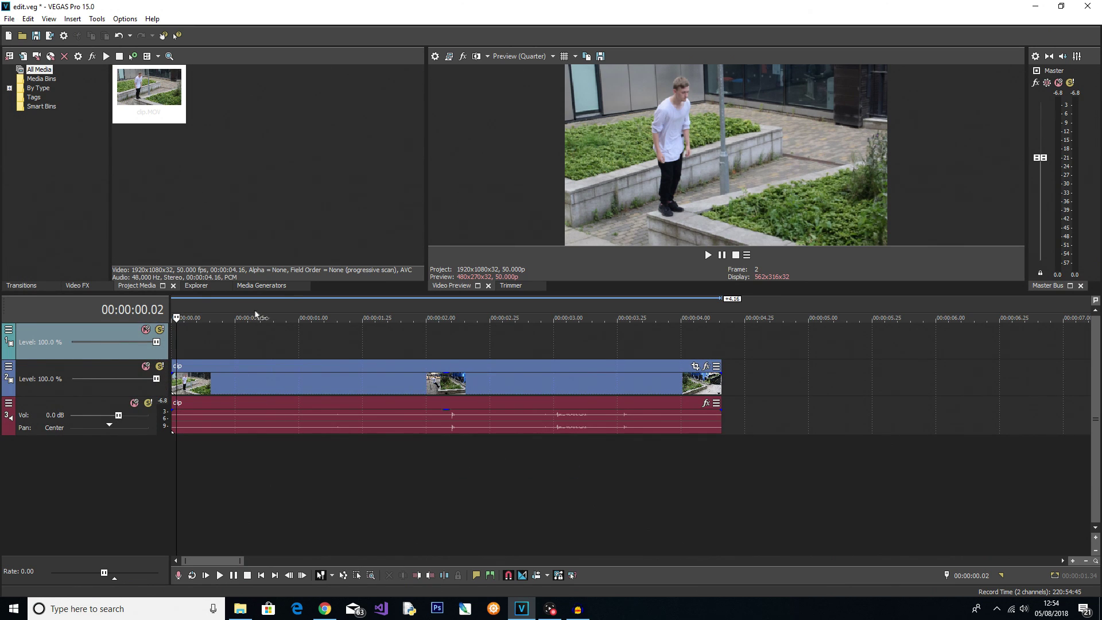
{"action": "left_click", "coordinate": [278, 287]}
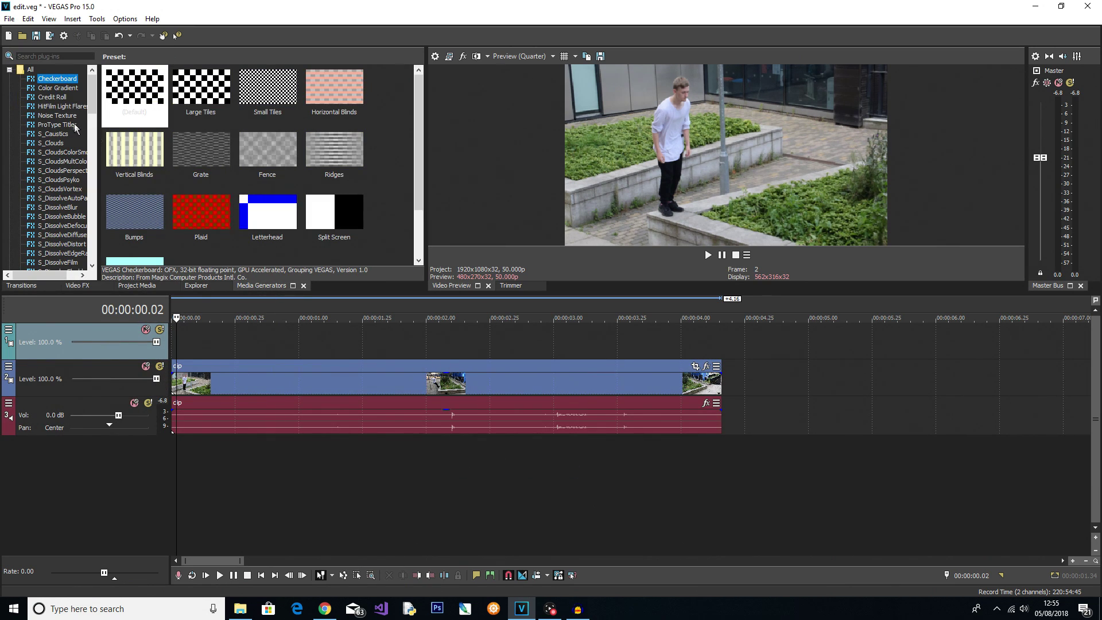
{"action": "scroll", "coordinate": [59, 161], "scroll_direction": "down", "scroll_amount": 12}
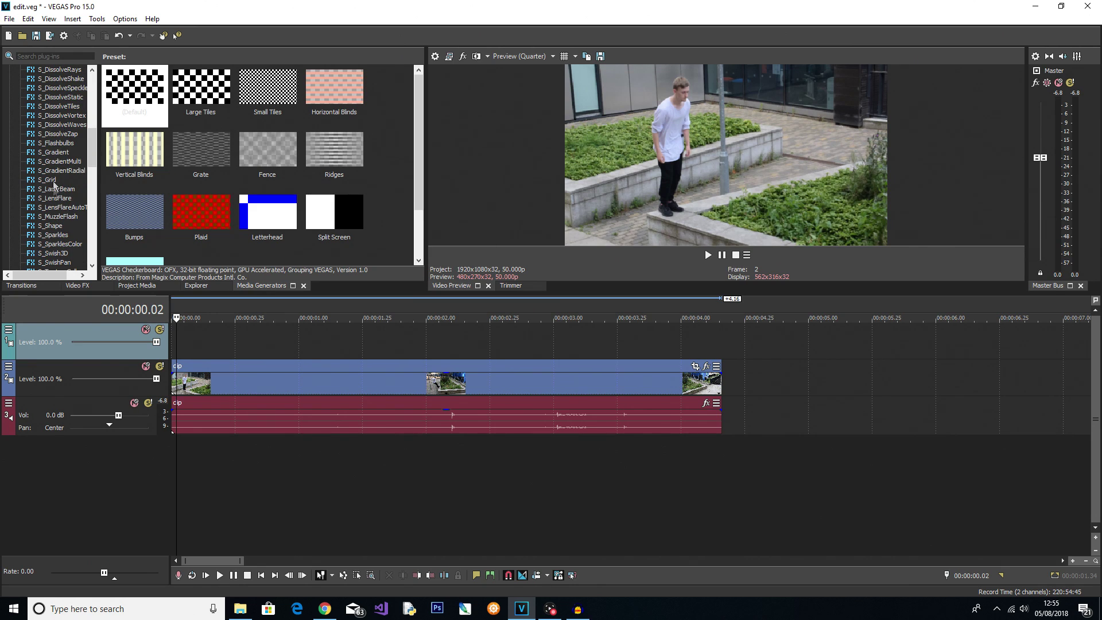
{"action": "scroll", "coordinate": [59, 199], "scroll_direction": "down", "scroll_amount": 15}
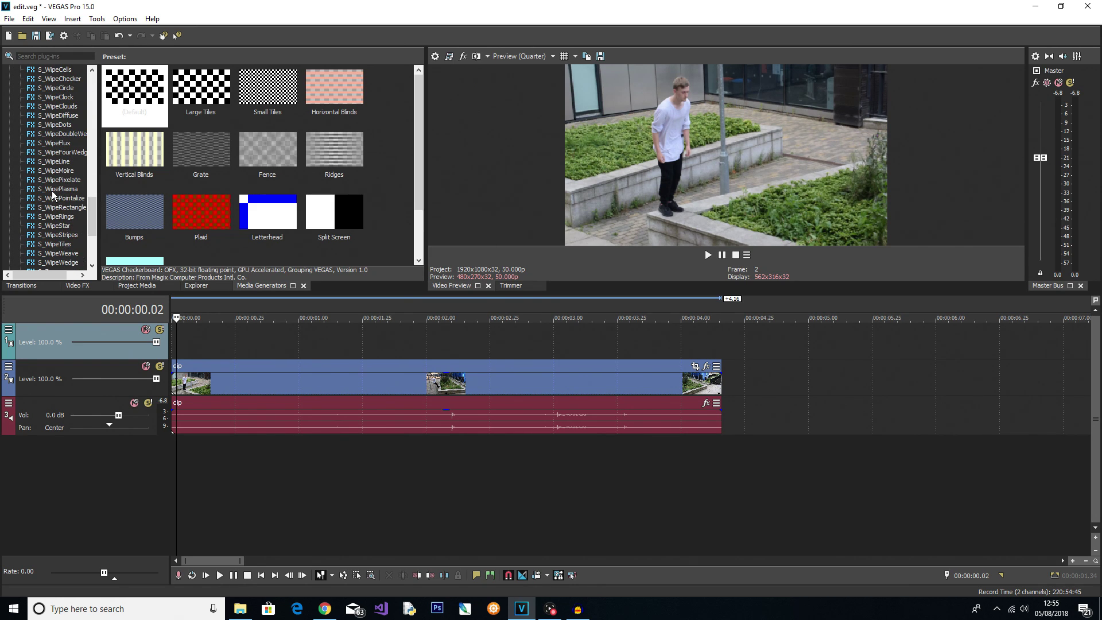
{"action": "scroll", "coordinate": [64, 211], "scroll_direction": "down", "scroll_amount": 3}
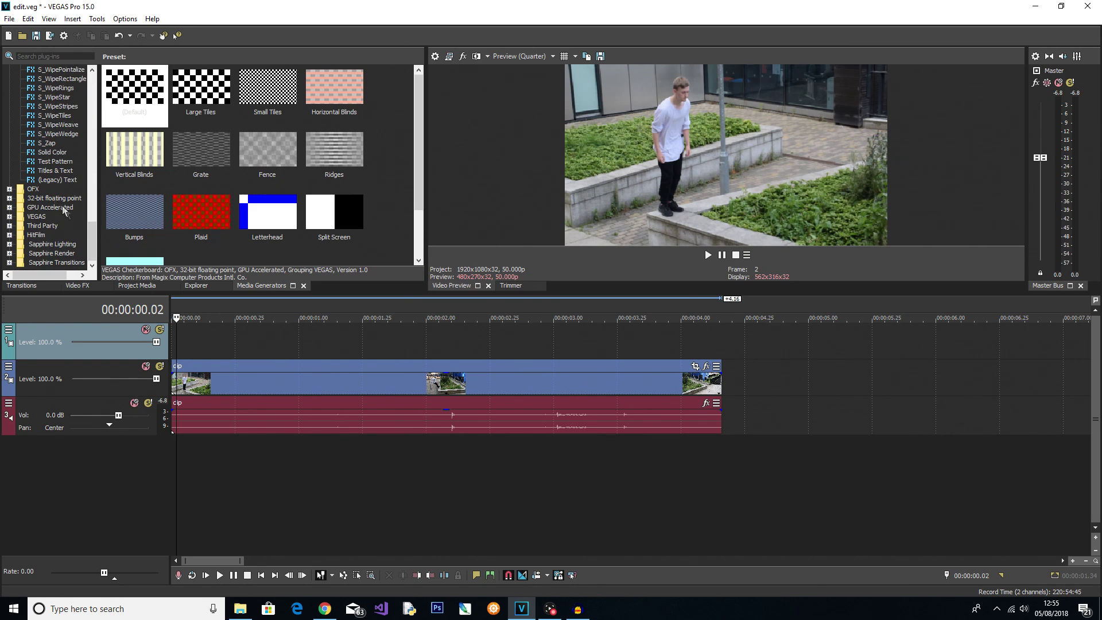
{"action": "left_click", "coordinate": [60, 153]}
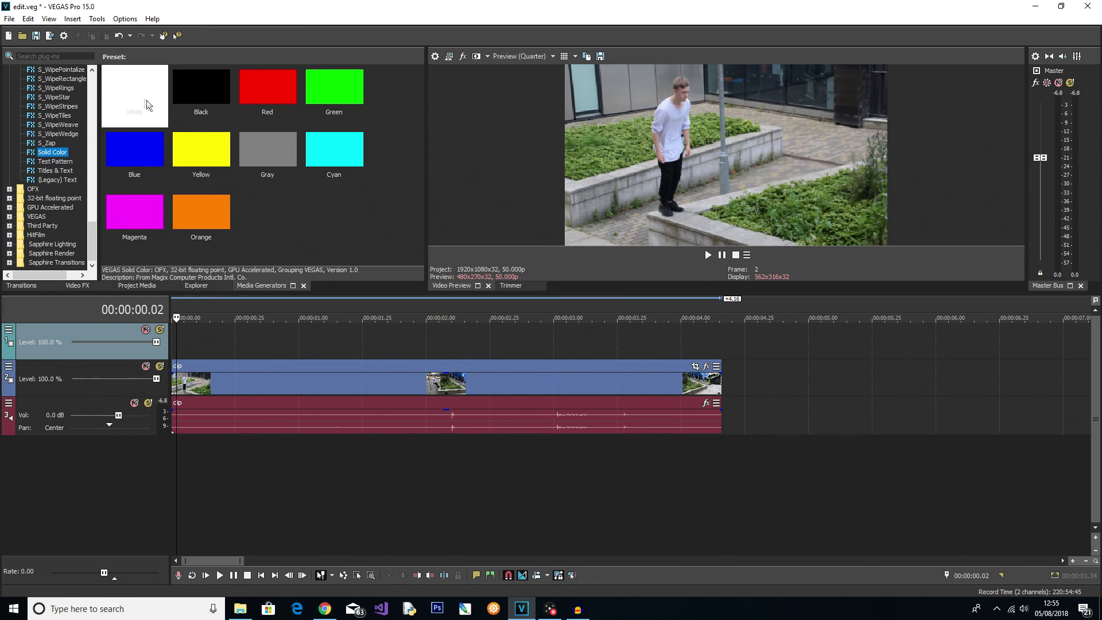
{"action": "left_click_drag", "start_coordinate": [135, 88], "coordinate": [162, 353]}
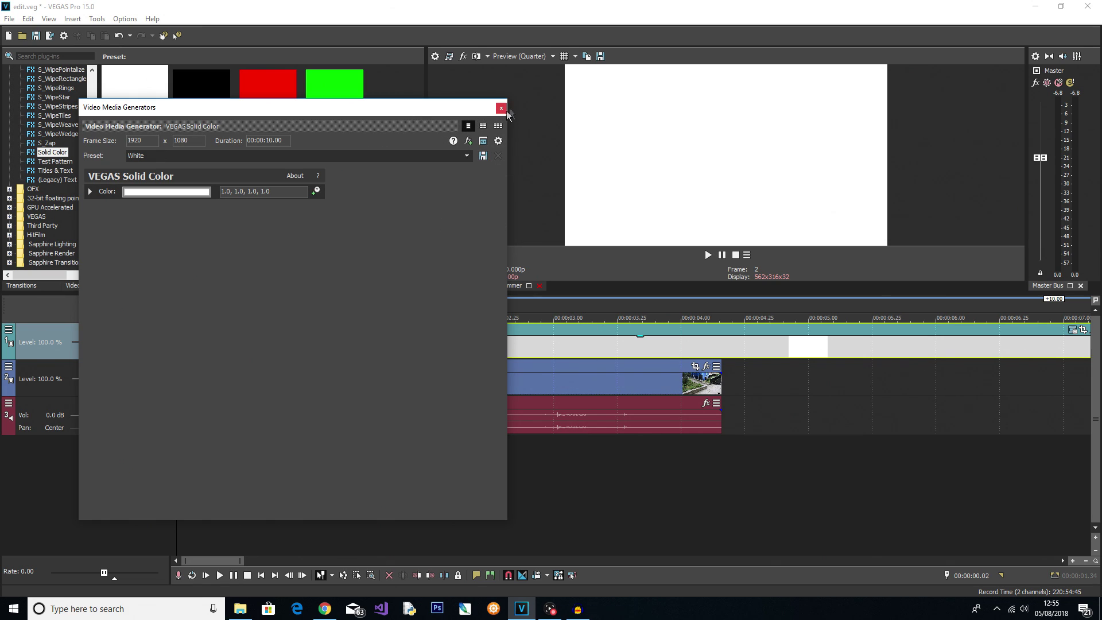
{"action": "left_click", "coordinate": [503, 108]}
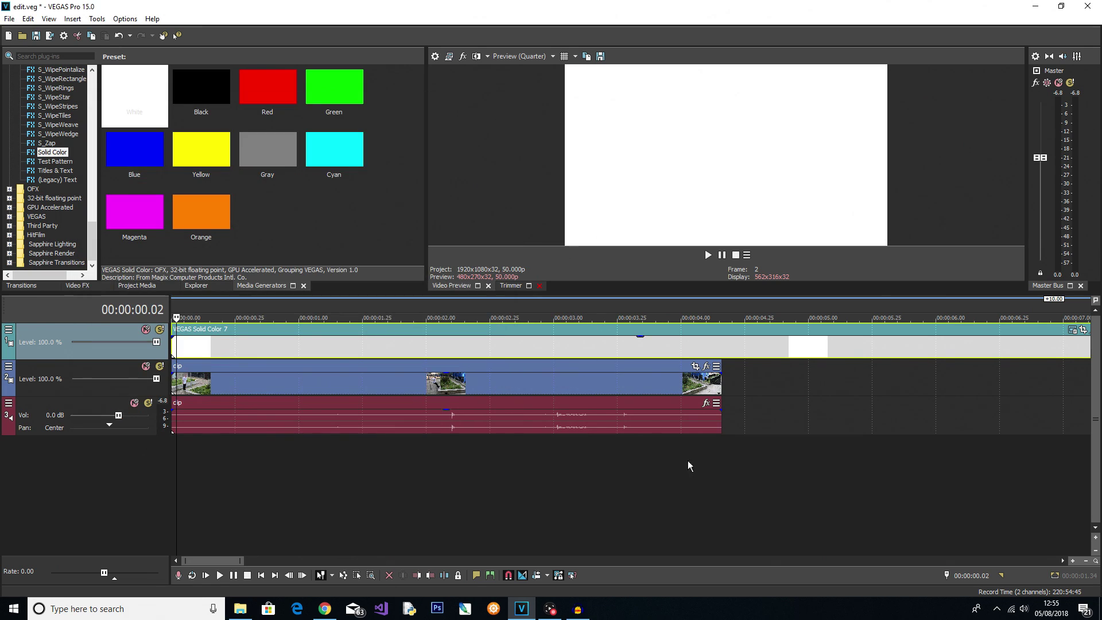
- Split the white solid colour at the clip's end and delete the excess part
{"action": "left_click", "coordinate": [721, 351]}
{"action": "key", "text": "s"}
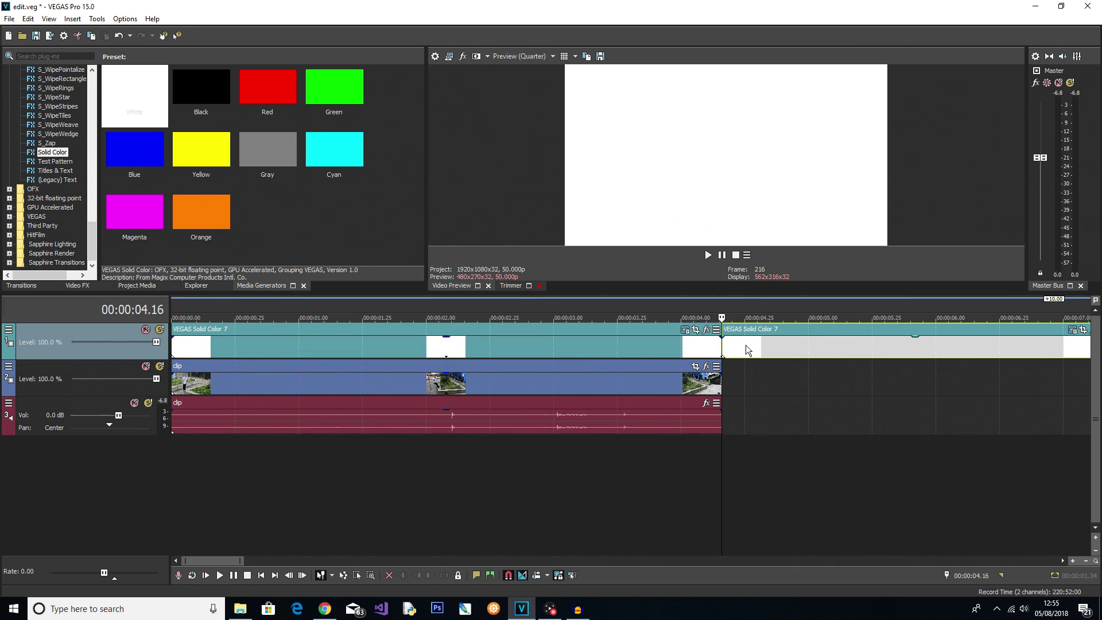
{"action": "left_click", "coordinate": [746, 348]}
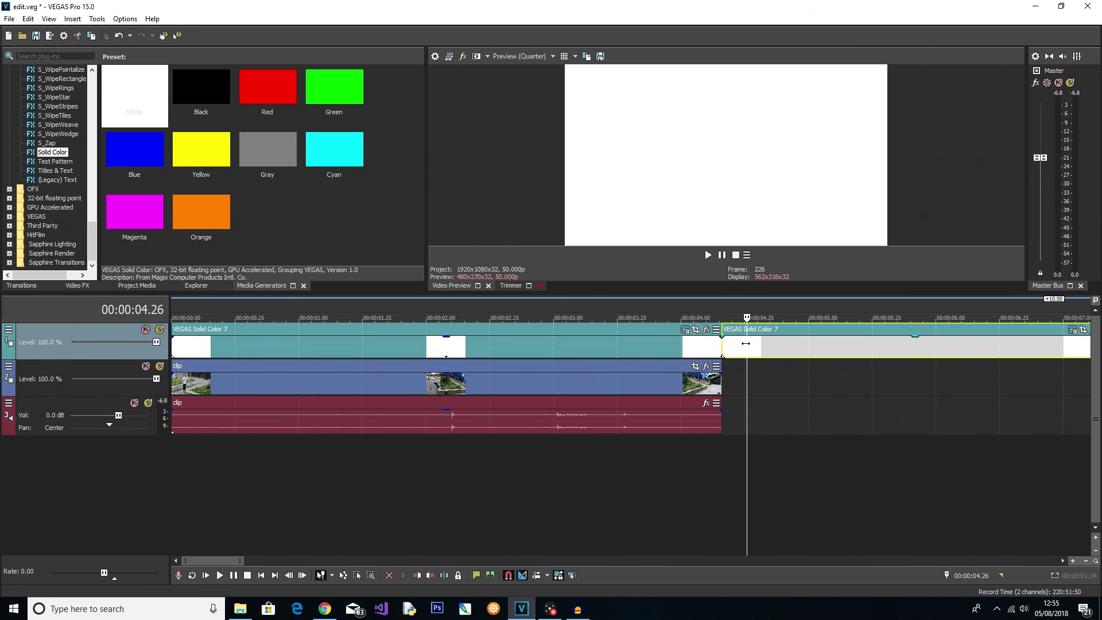
{"action": "key", "text": "Delete"}
{"action": "left_click", "coordinate": [560, 318]}
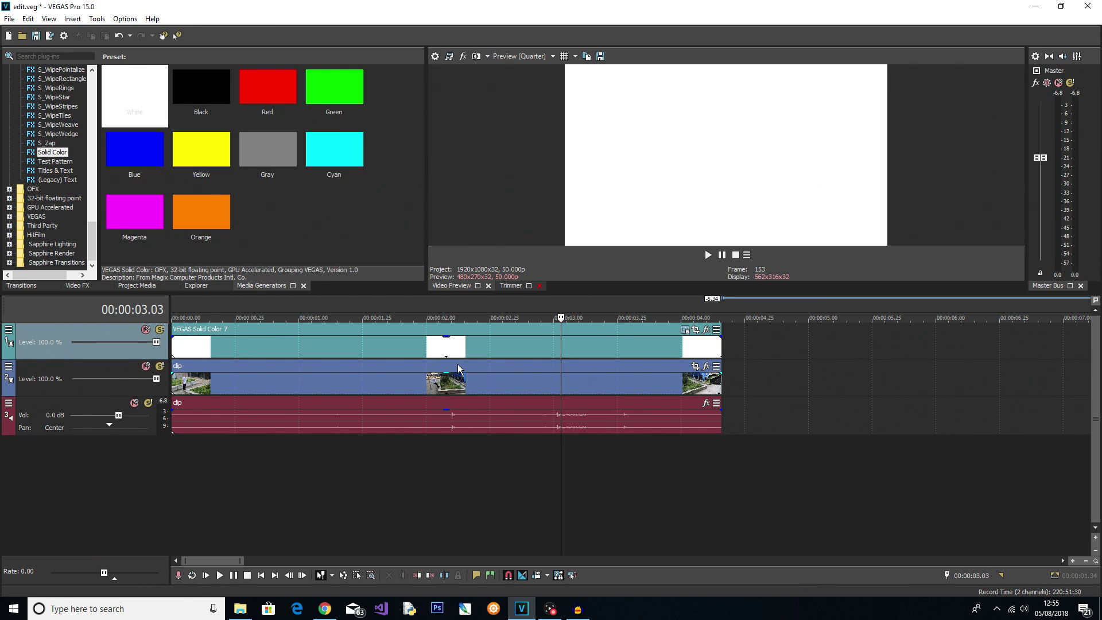
- Set the white top track's compositing mode to Multiply (Mask)
{"action": "left_click", "coordinate": [350, 450]}
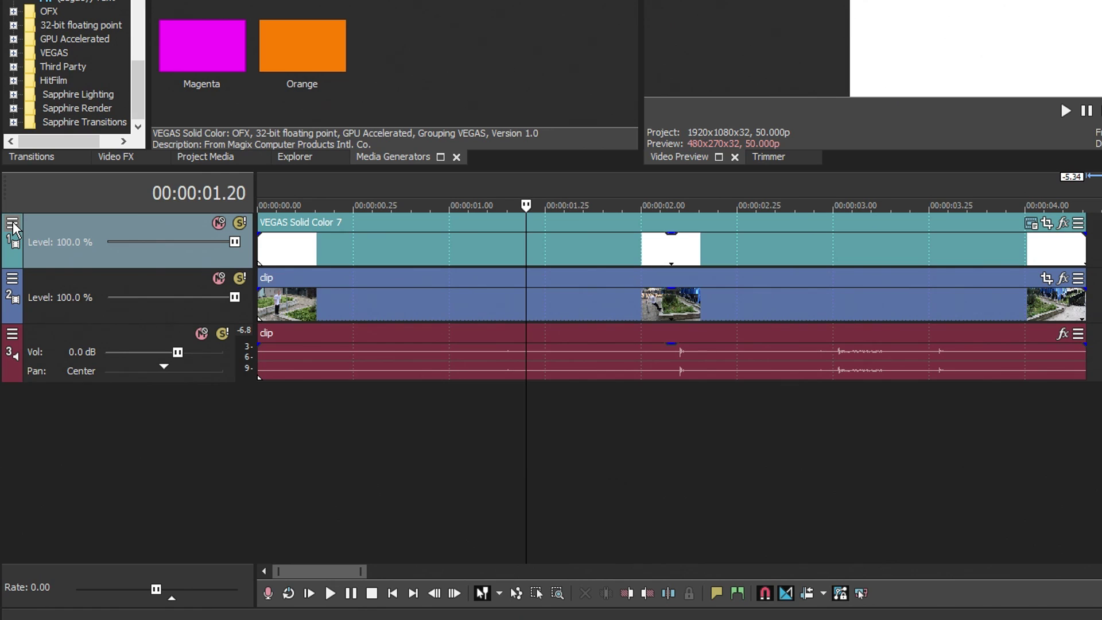
{"action": "left_click", "coordinate": [12, 225]}
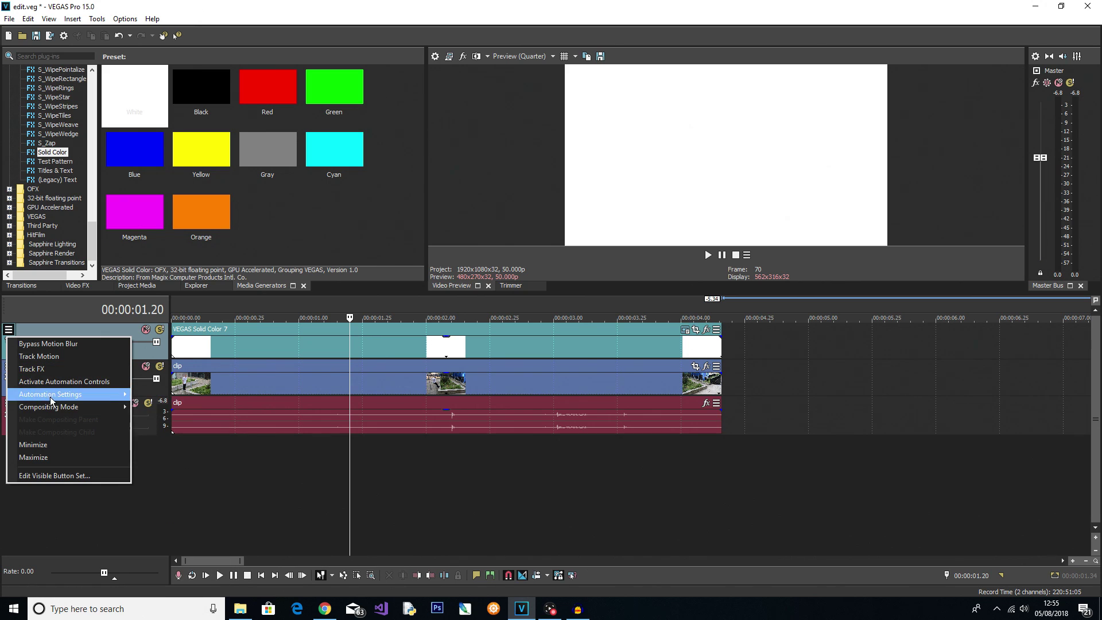
{"action": "mouse_move", "coordinate": [86, 341]}
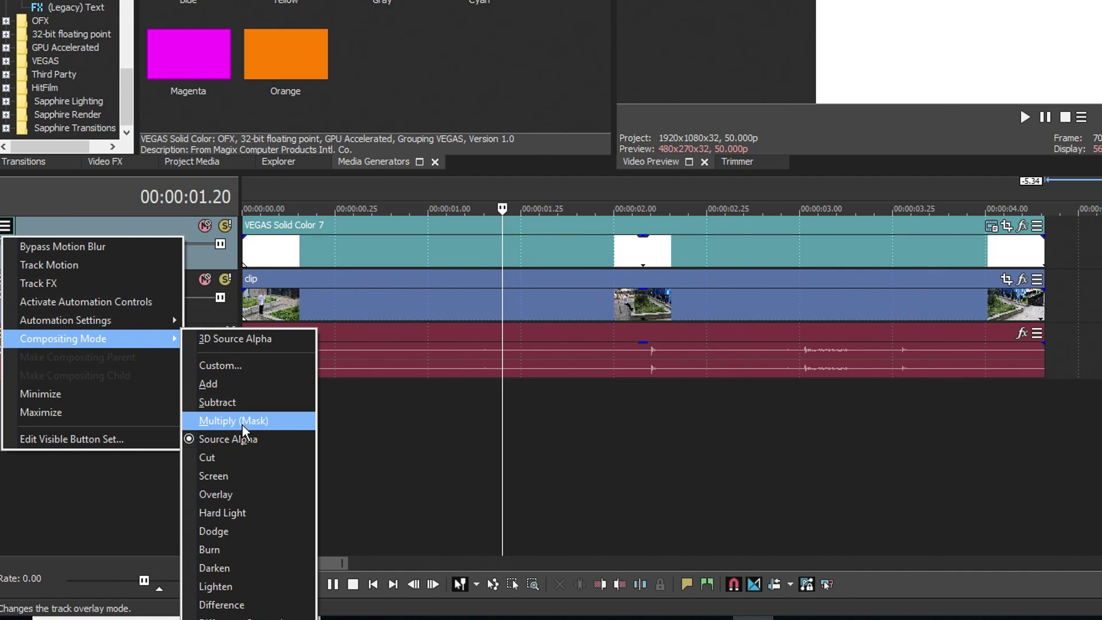
{"action": "left_click", "coordinate": [244, 420]}
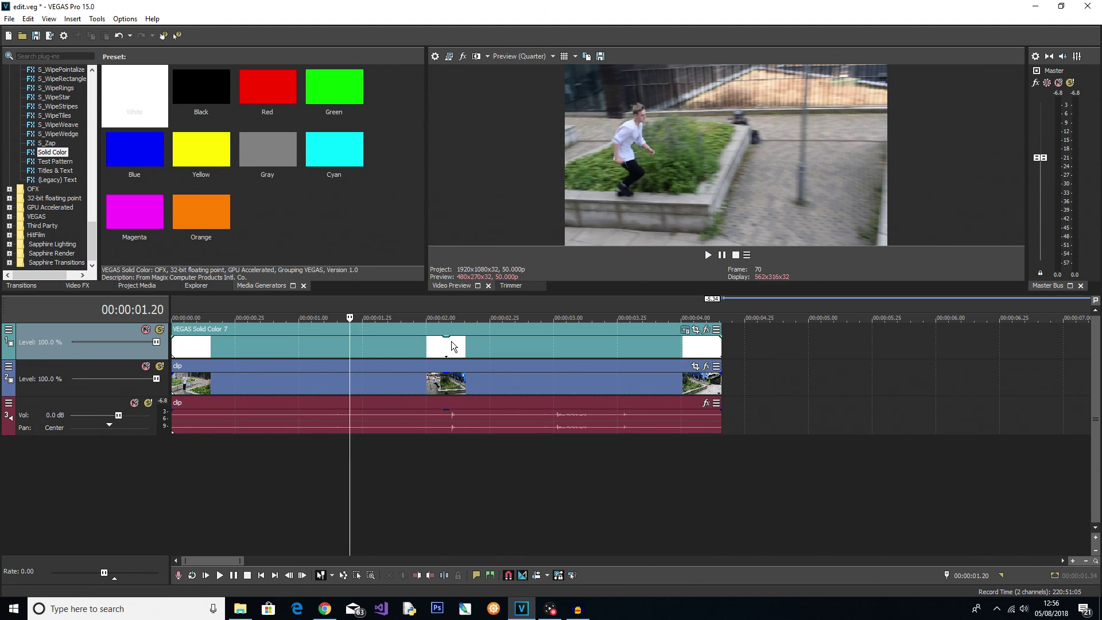
- Crop the Solid Color 7 mask's frame to a height of 799.2 in Event Pan/Crop
{"action": "left_click", "coordinate": [451, 344]}
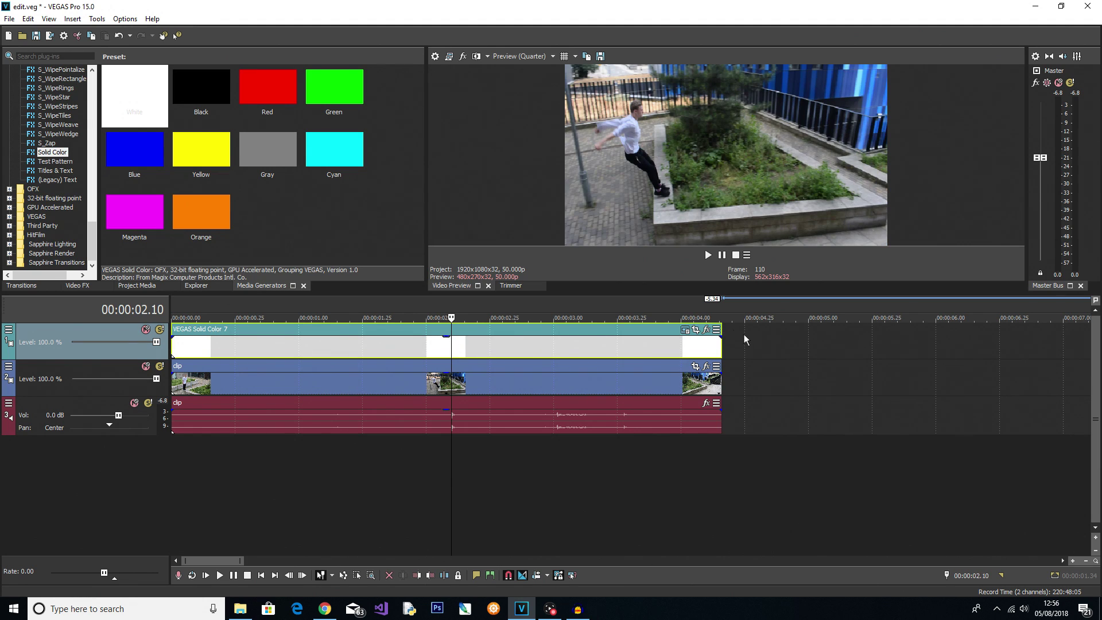
{"action": "left_click", "coordinate": [696, 331]}
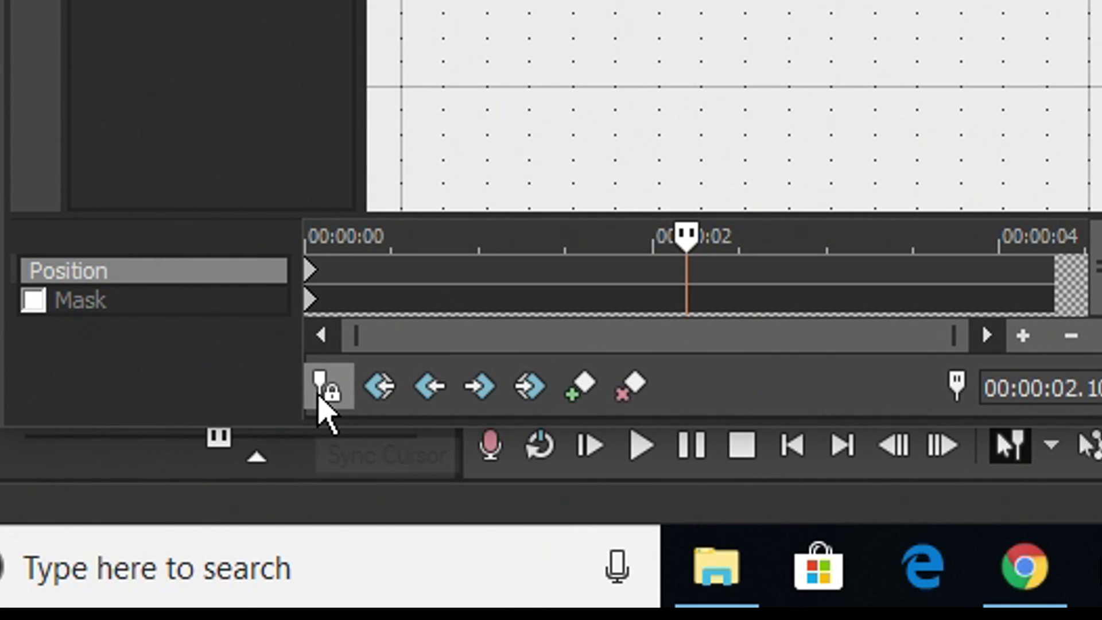
{"action": "left_click", "coordinate": [640, 299]}
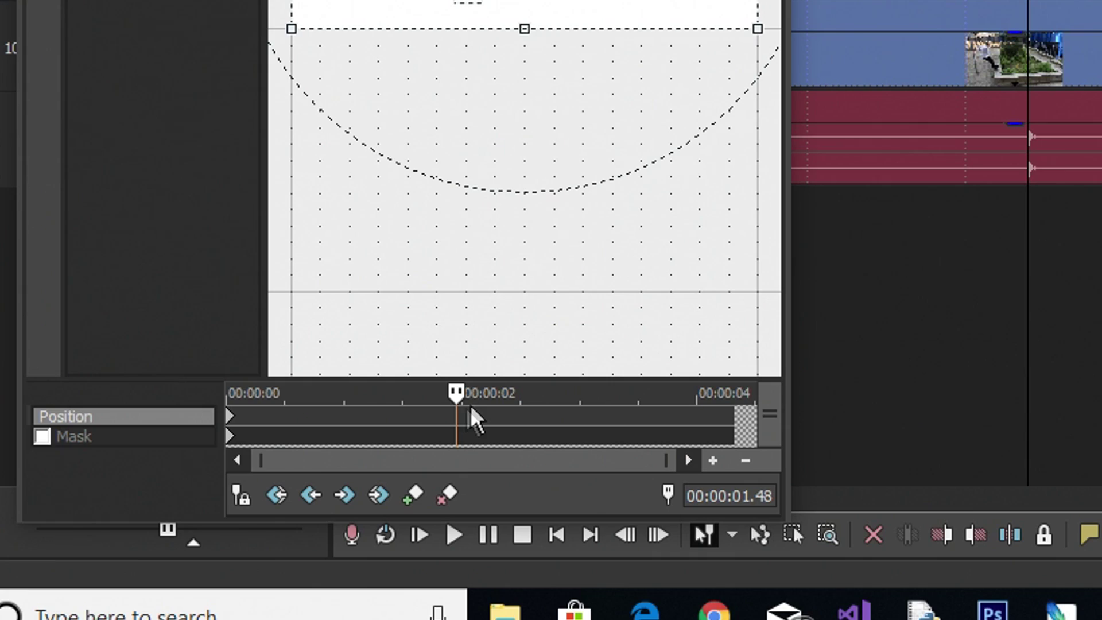
{"action": "left_click_drag", "start_coordinate": [391, 392], "coordinate": [167, 401]}
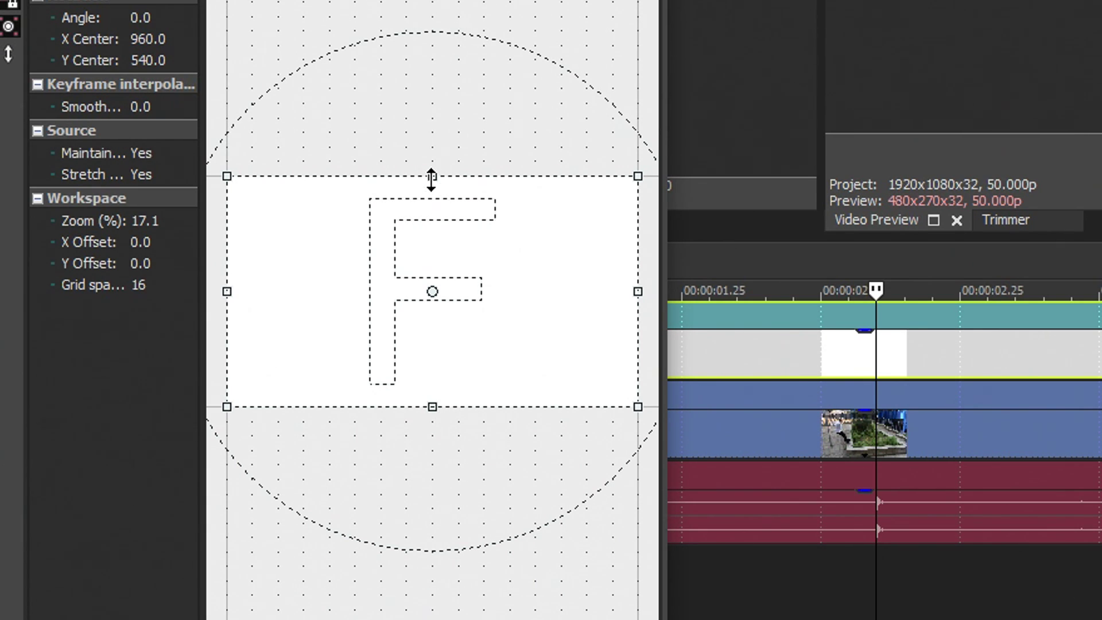
{"action": "left_click_drag", "start_coordinate": [433, 177], "coordinate": [428, 205]}
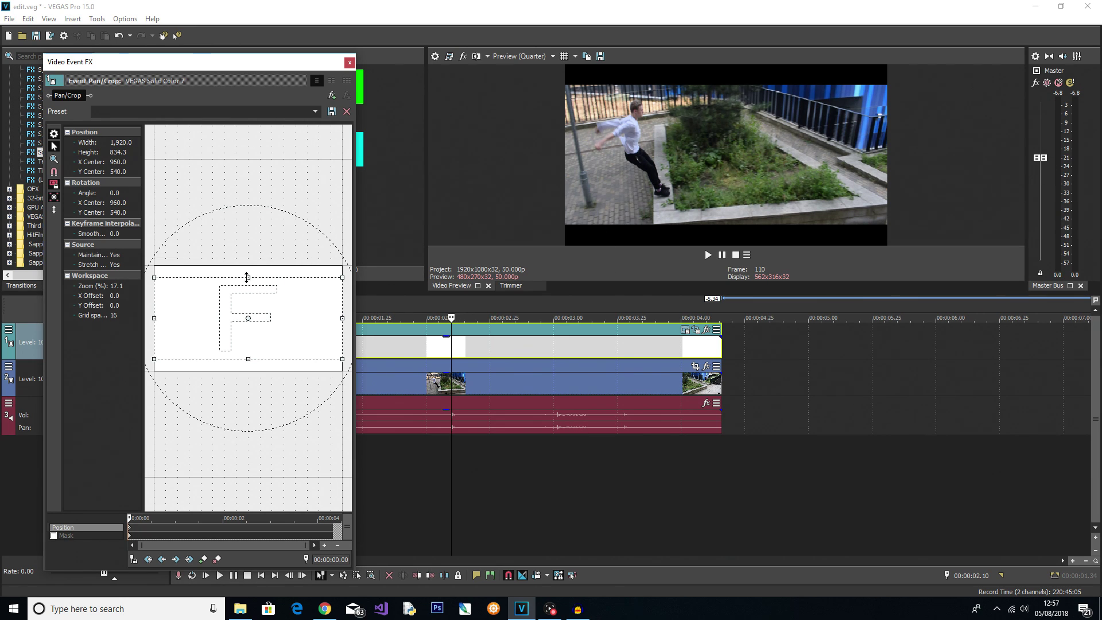
{"action": "mouse_move", "coordinate": [248, 279]}
{"action": "left_mouse_down"}
{"action": "mouse_move", "coordinate": [253, 296]}
{"action": "mouse_move", "coordinate": [252, 256]}
{"action": "mouse_move", "coordinate": [251, 300]}
{"action": "mouse_move", "coordinate": [253, 172]}
{"action": "mouse_move", "coordinate": [254, 280]}
{"action": "left_mouse_up"}
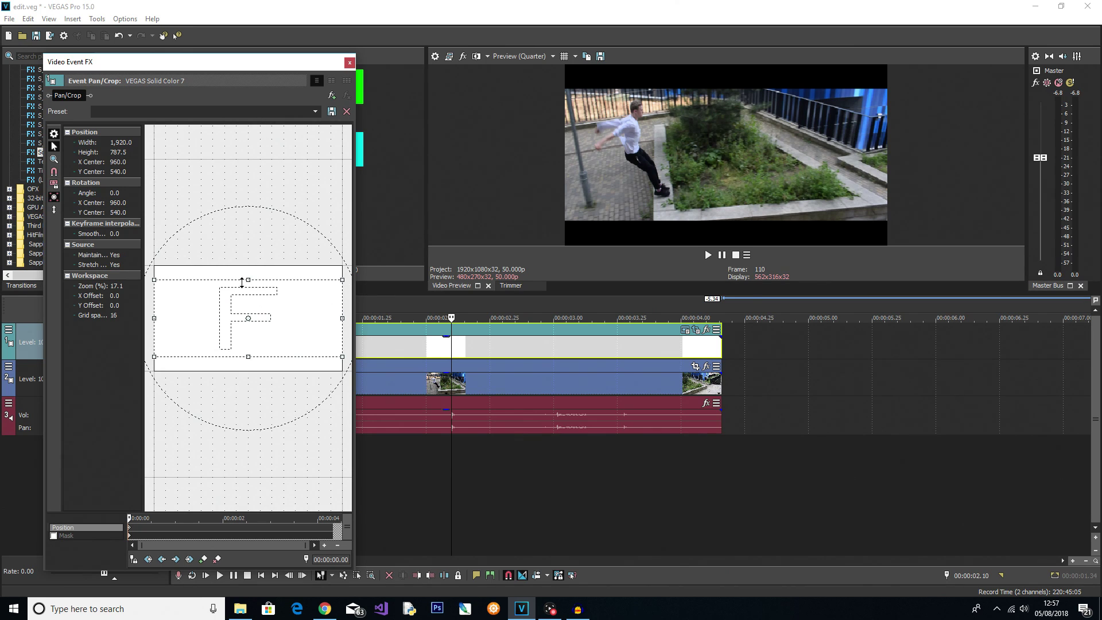
{"action": "left_click_drag", "start_coordinate": [249, 280], "coordinate": [250, 278]}
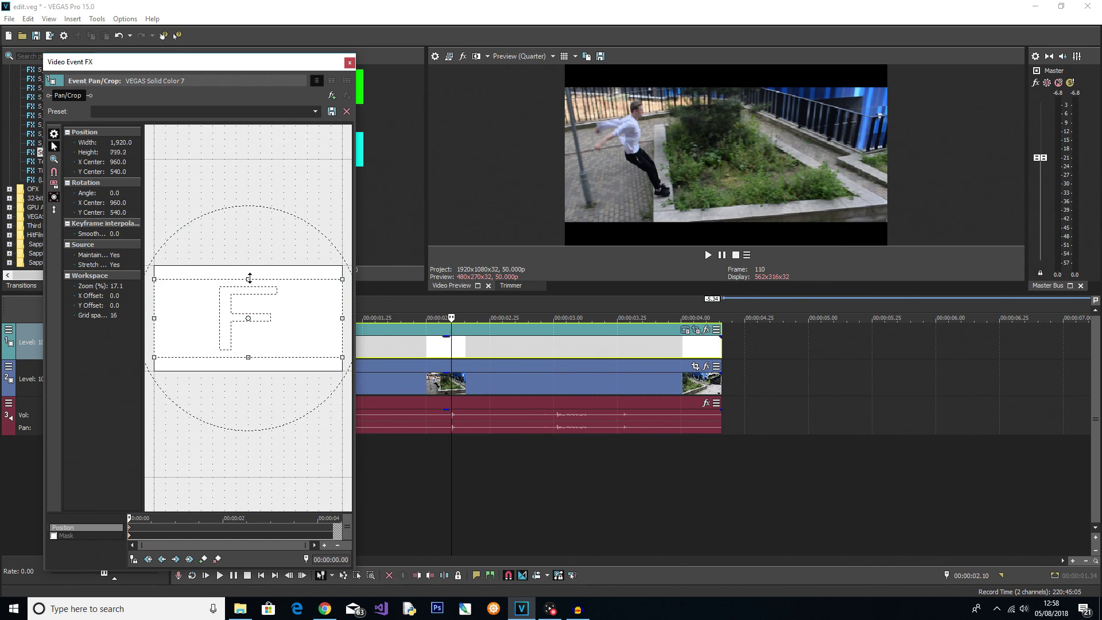
{"action": "left_click", "coordinate": [349, 62]}
- Move the timeline cursor to 00:00:00.00 at the project start
{"action": "left_click", "coordinate": [182, 456]}
{"action": "left_click", "coordinate": [176, 456]}
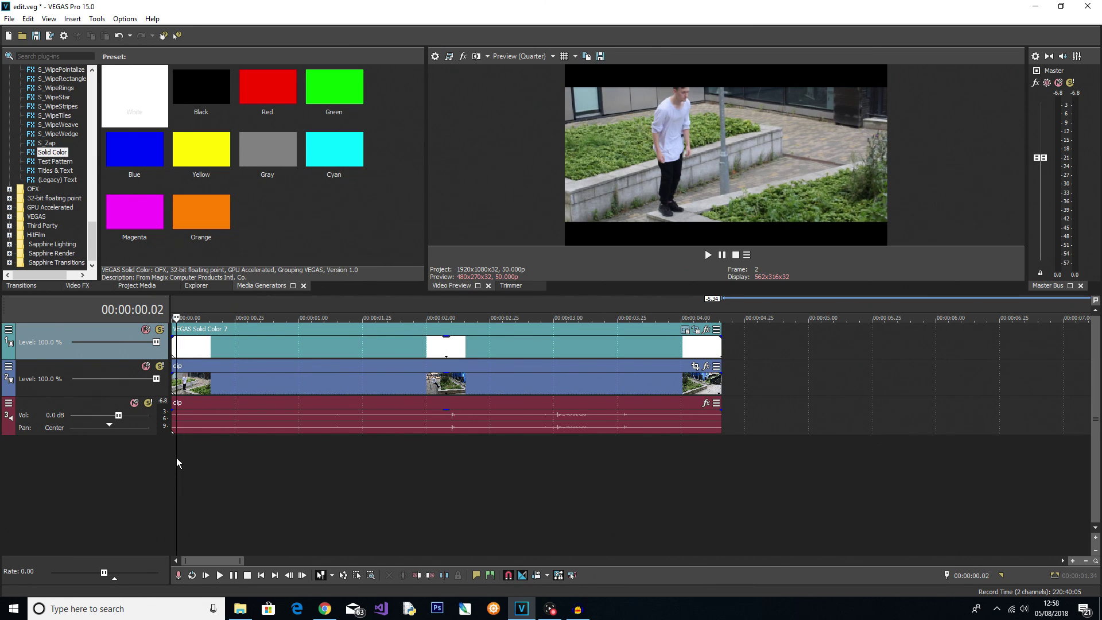
{"action": "left_click", "coordinate": [172, 457]}
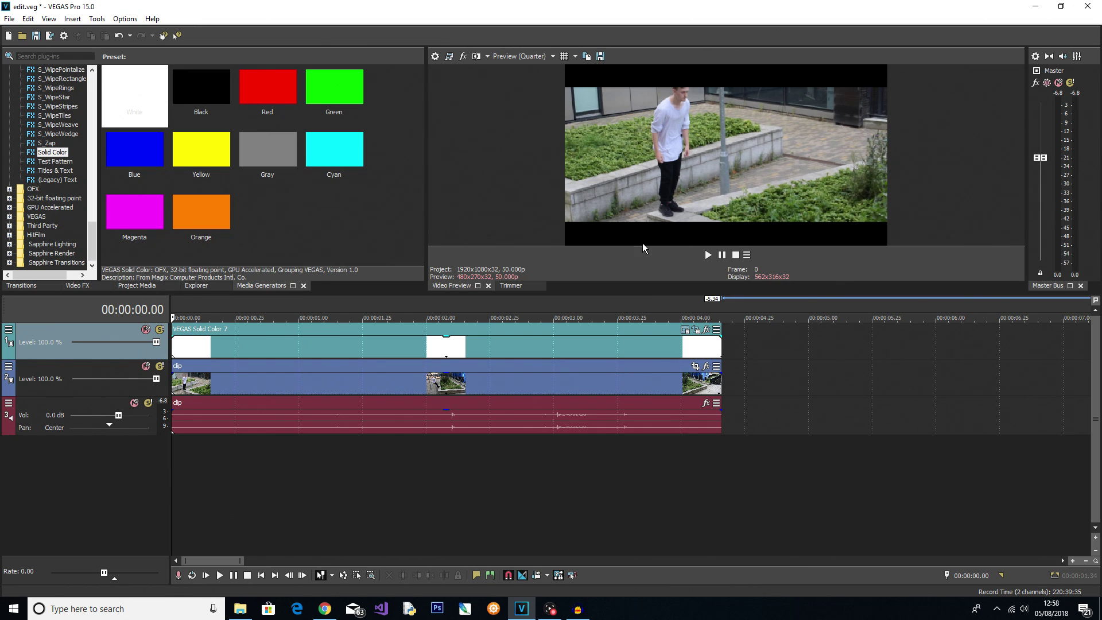
- Reframe the clip to Y Center 463.9 in Event Pan/Crop and preview the playback
{"action": "left_click", "coordinate": [695, 367]}
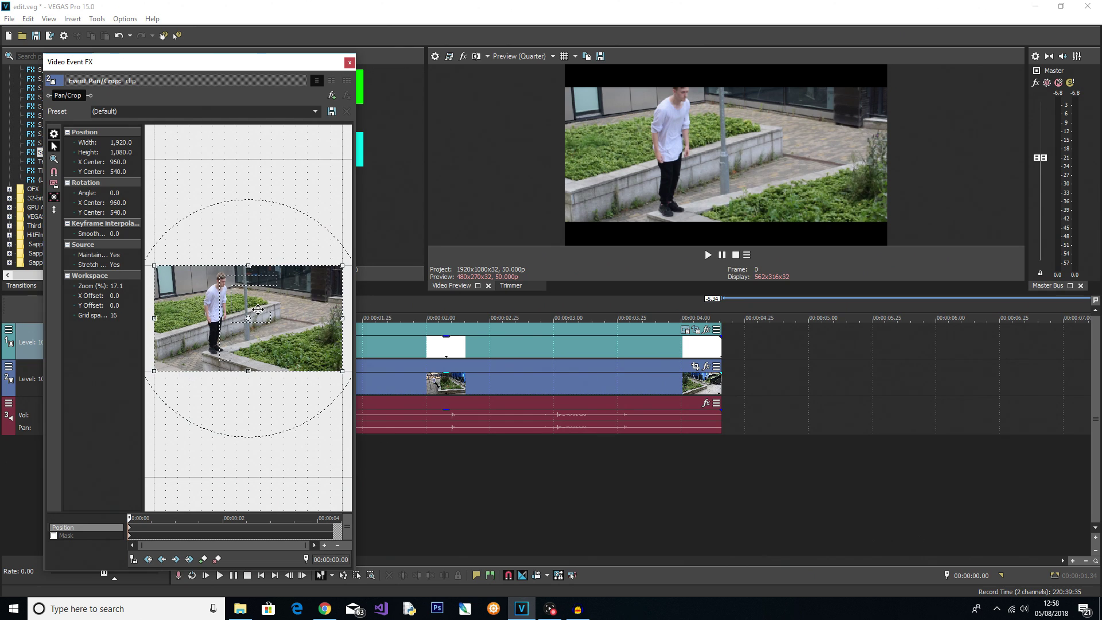
{"action": "left_click_drag", "start_coordinate": [258, 309], "coordinate": [261, 314]}
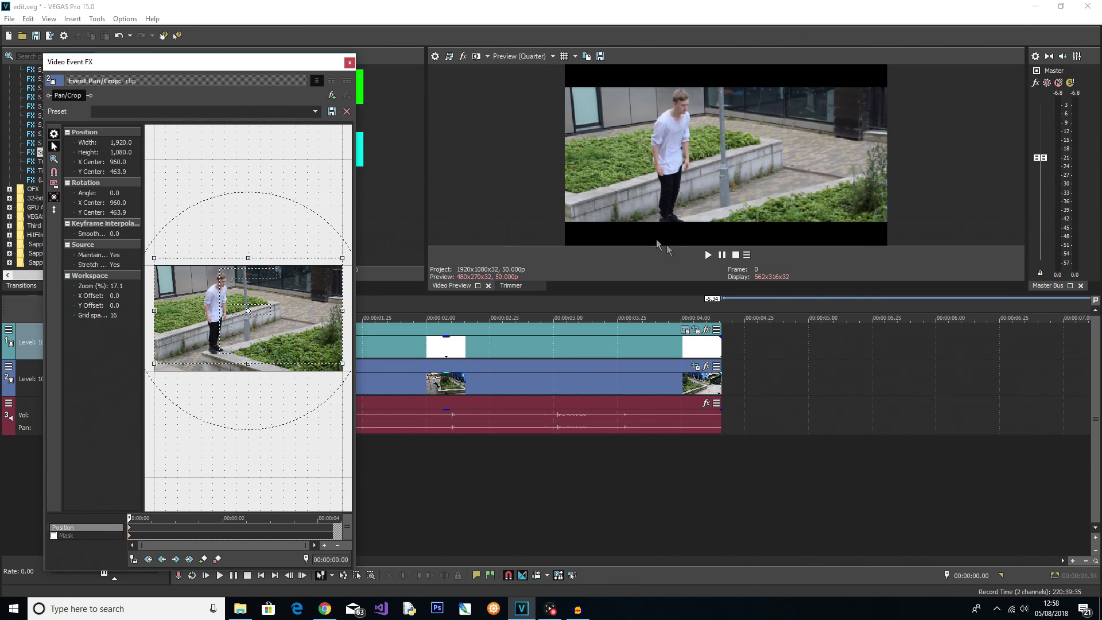
{"action": "left_click", "coordinate": [349, 62]}
{"action": "key", "text": "space"}
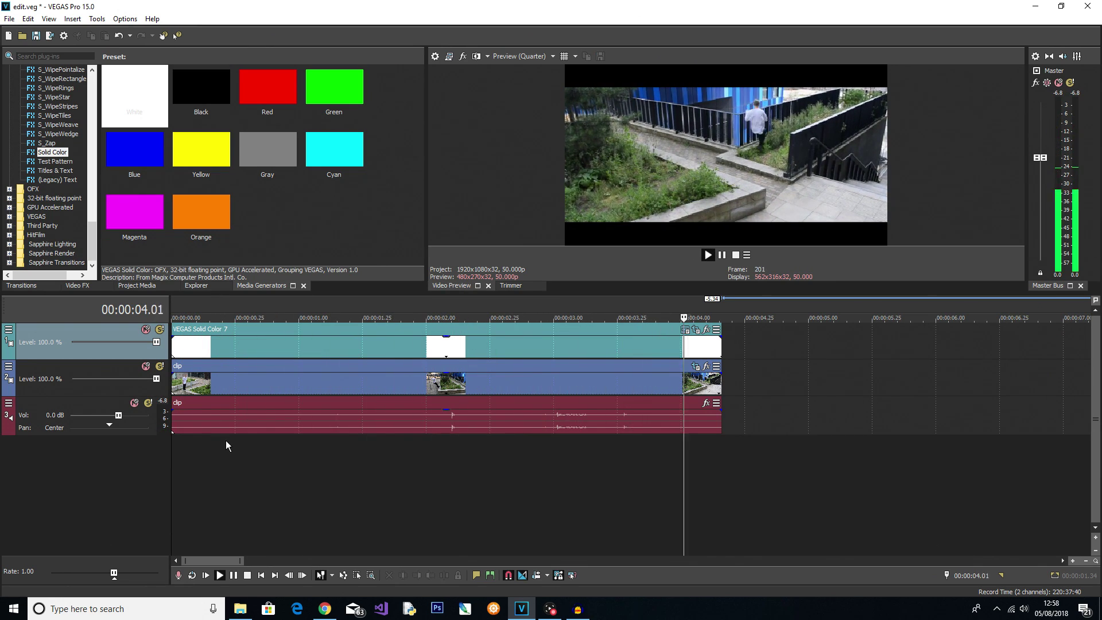
{"action": "key", "text": "space"}
- Place a second white solid colour, Solid Color 9, after the first mask on track 1
{"action": "left_click", "coordinate": [791, 378]}
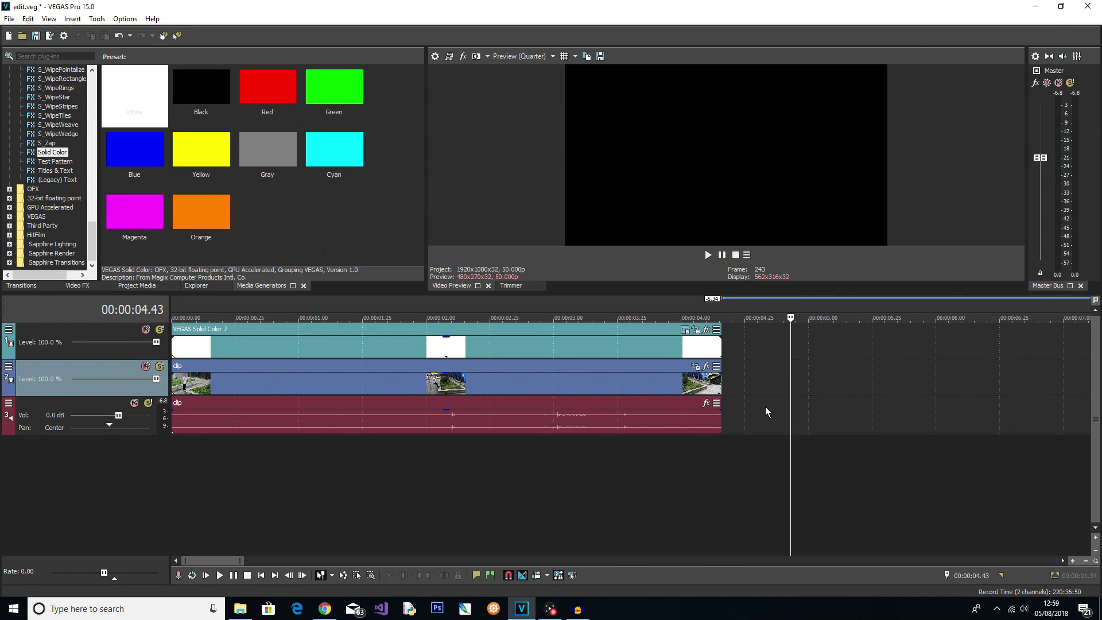
{"action": "left_click", "coordinate": [712, 343]}
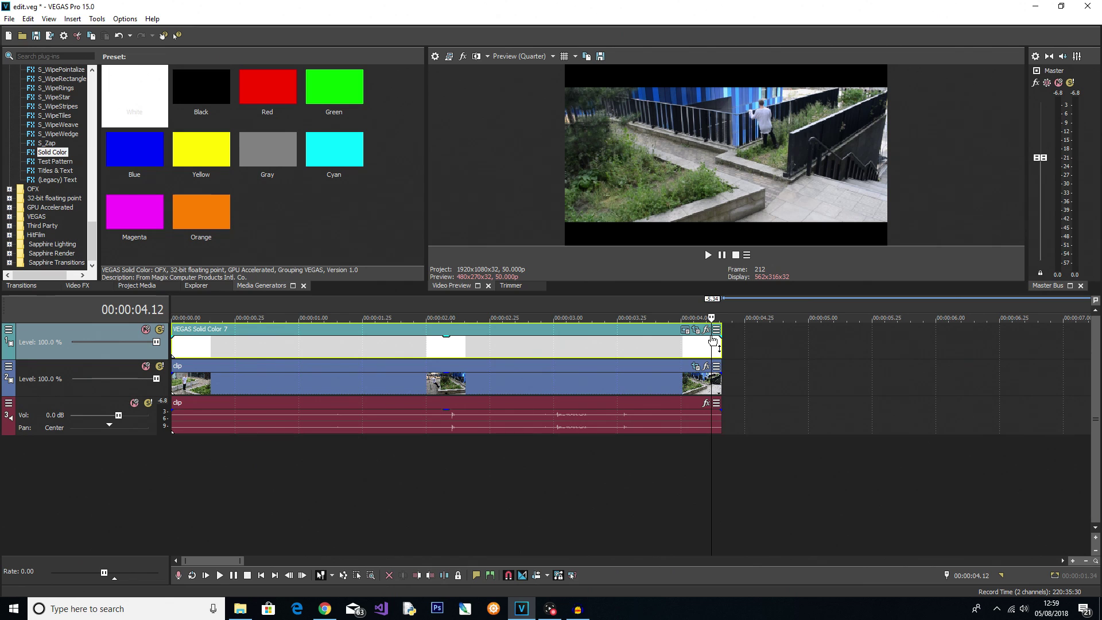
{"action": "left_click", "coordinate": [624, 348]}
{"action": "left_click_drag", "start_coordinate": [143, 95], "coordinate": [743, 345]}
{"action": "left_click", "coordinate": [793, 350]}
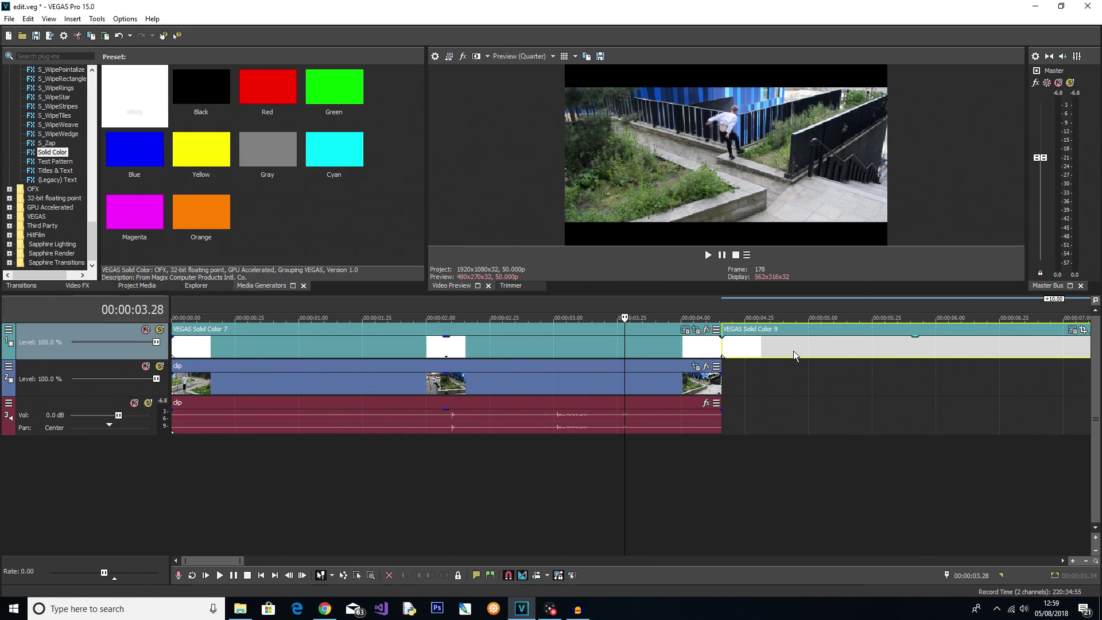
{"action": "scroll", "coordinate": [689, 339], "scroll_direction": "down", "scroll_amount": 4}
{"action": "left_click", "coordinate": [757, 339]}
- Restore Solid Color 9's pan/crop framing to the full default size
{"action": "left_click", "coordinate": [752, 328]}
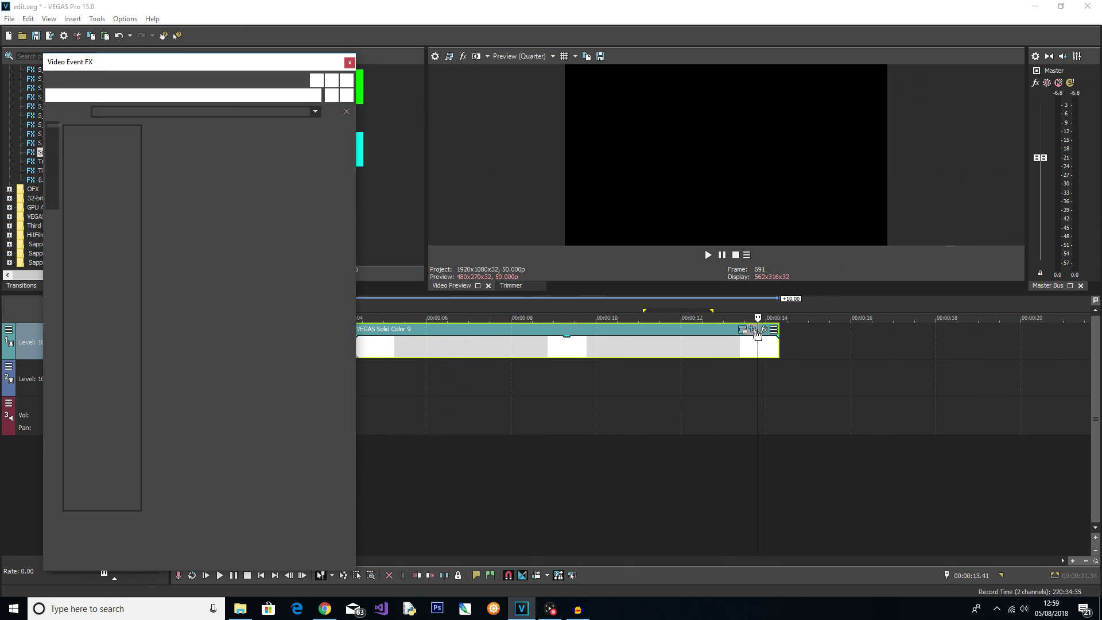
{"action": "right_click", "coordinate": [276, 299]}
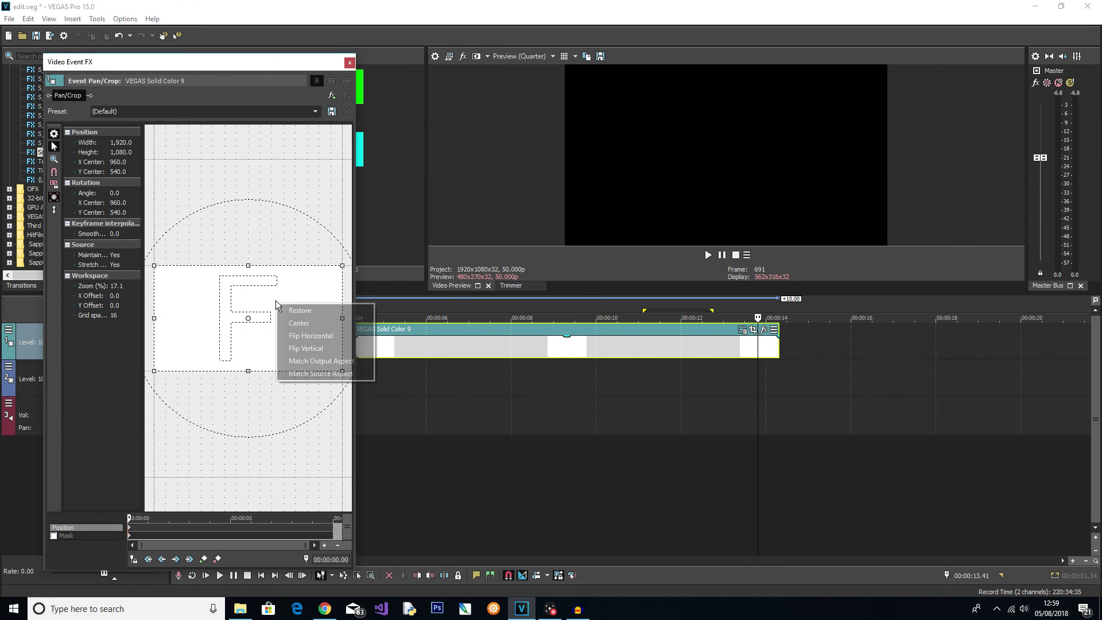
{"action": "left_click", "coordinate": [307, 307]}
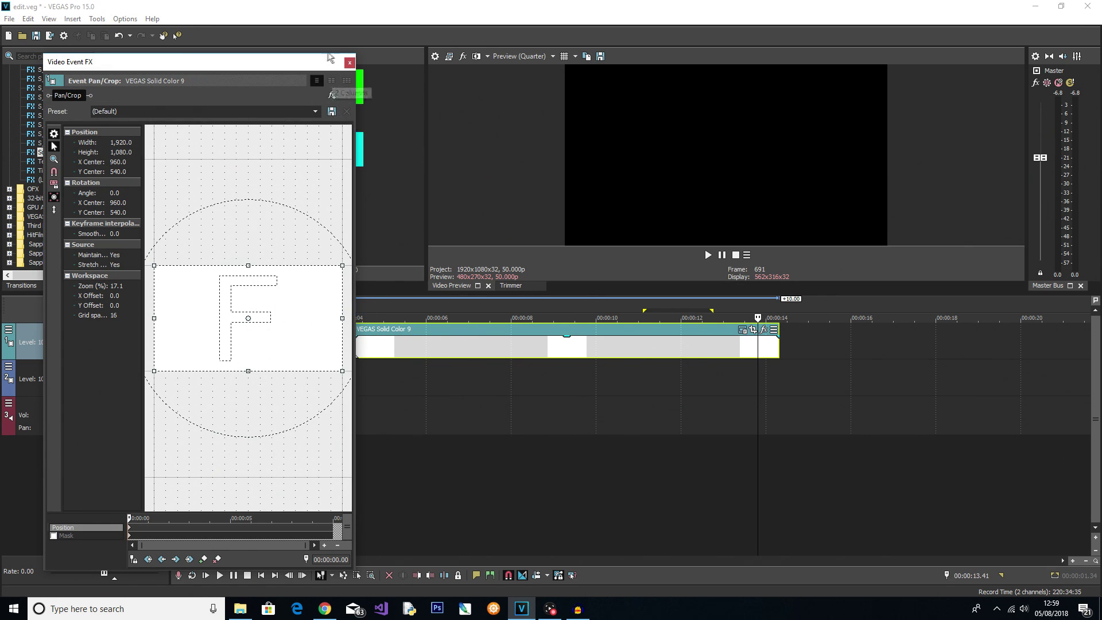
{"action": "left_click", "coordinate": [349, 63]}
{"action": "left_click", "coordinate": [303, 382]}
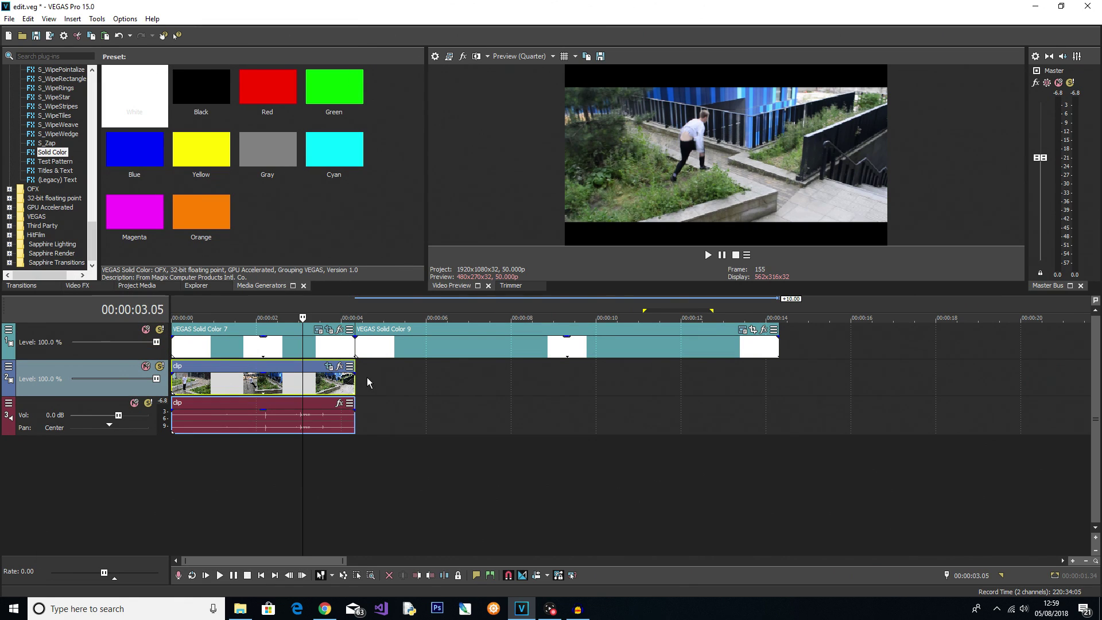
- Paste a copy of the clip and its audio after the first one and preview it
{"action": "left_click", "coordinate": [361, 381]}
{"action": "key", "text": "ctrl+v"}
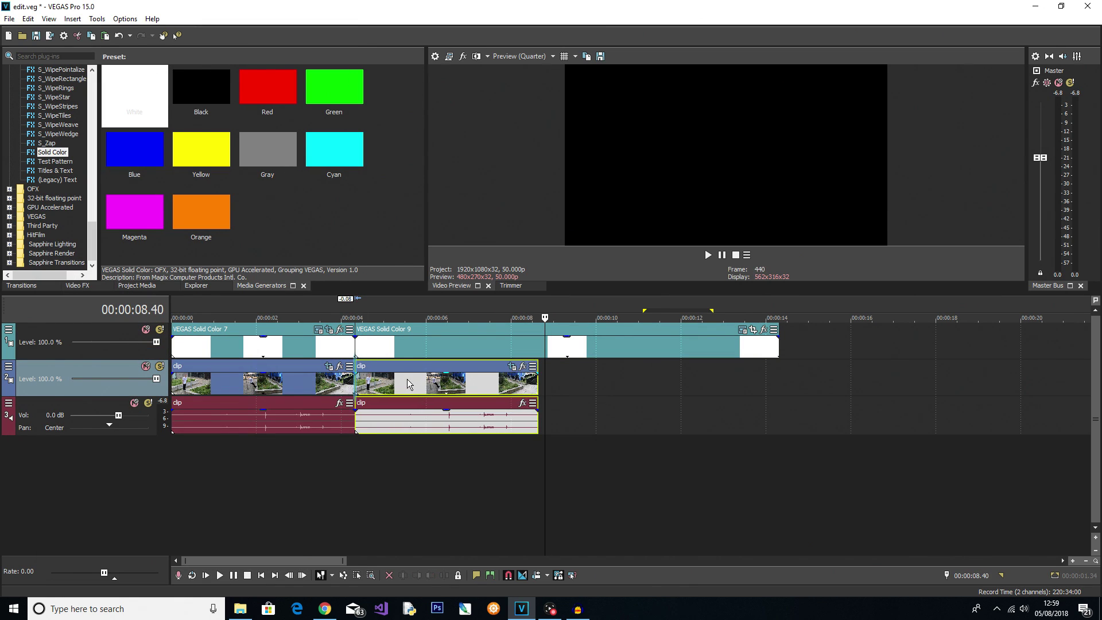
{"action": "left_click", "coordinate": [333, 346]}
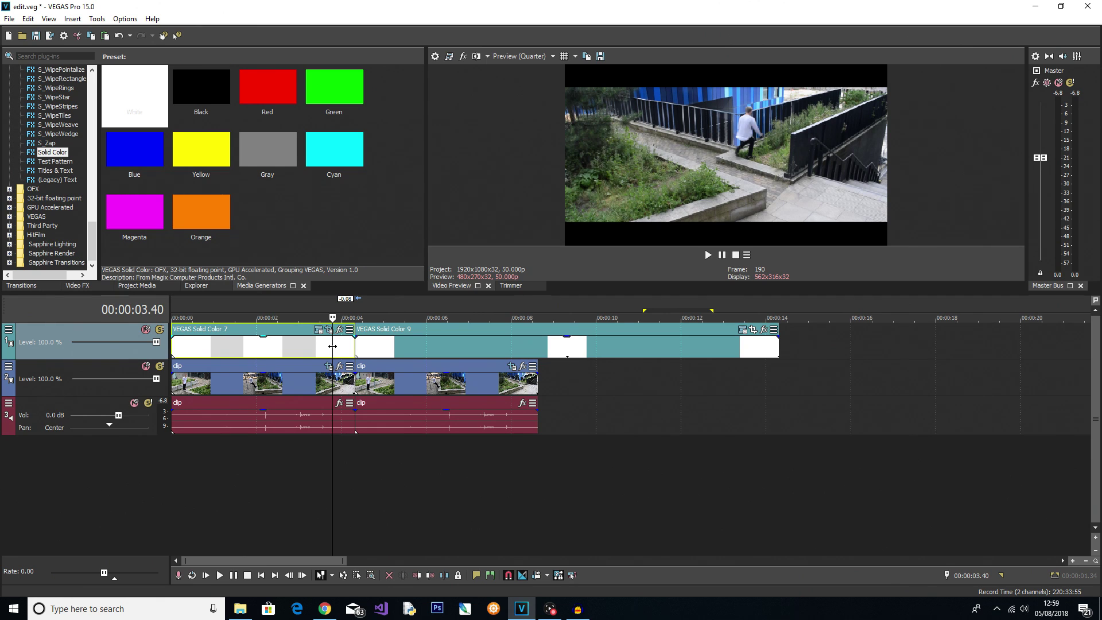
{"action": "key", "text": "space"}
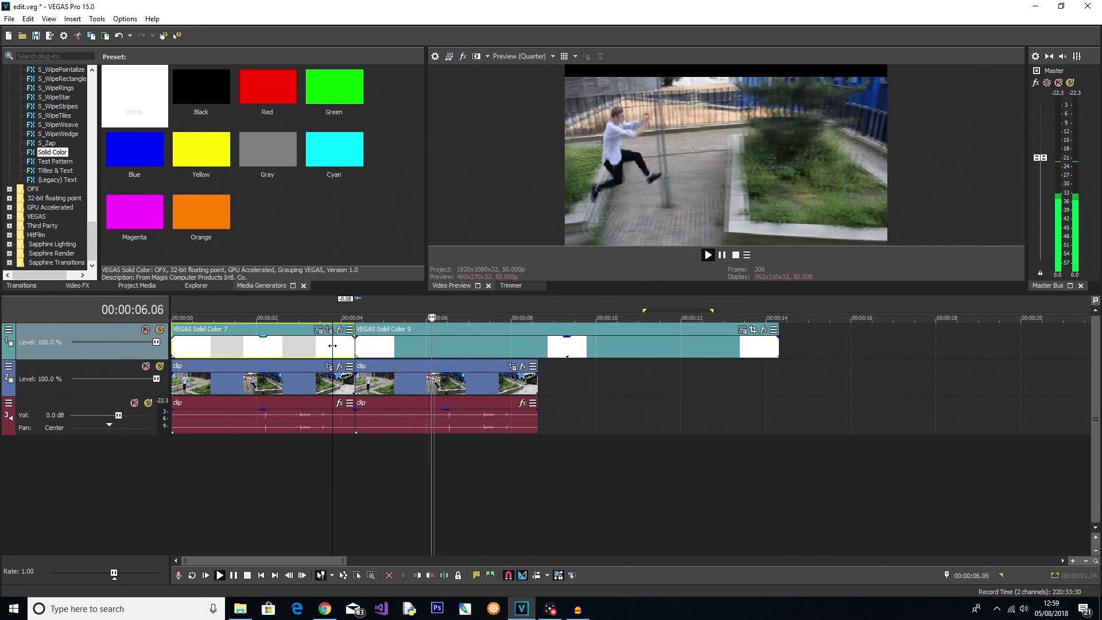
{"action": "key", "text": "space"}
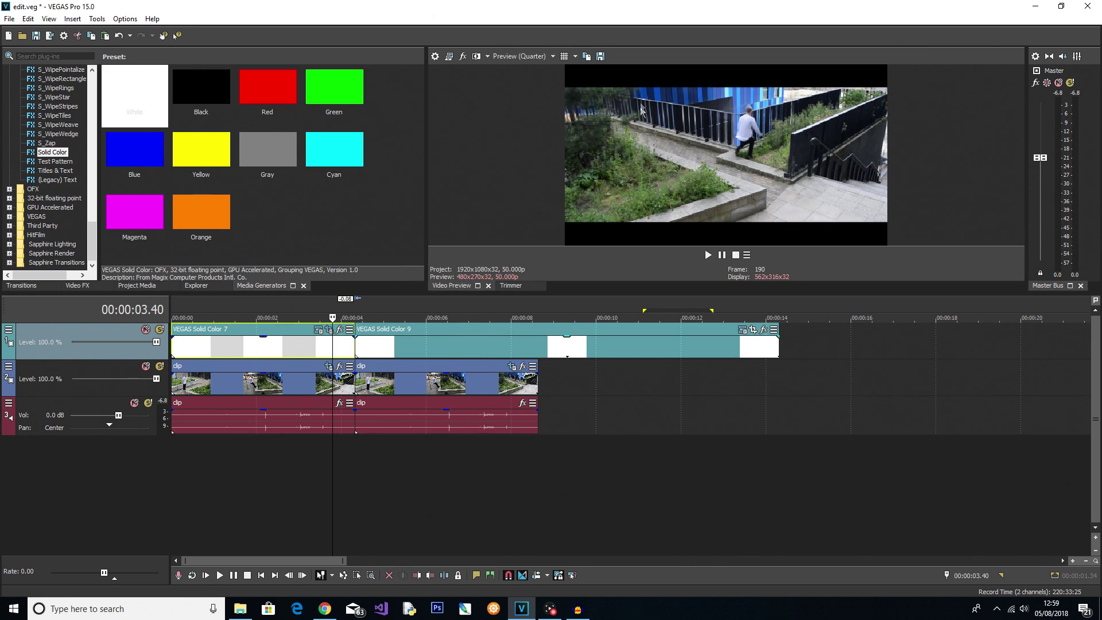
- Restore the pasted clip's pan/crop framing to default
{"action": "left_click", "coordinate": [414, 403]}
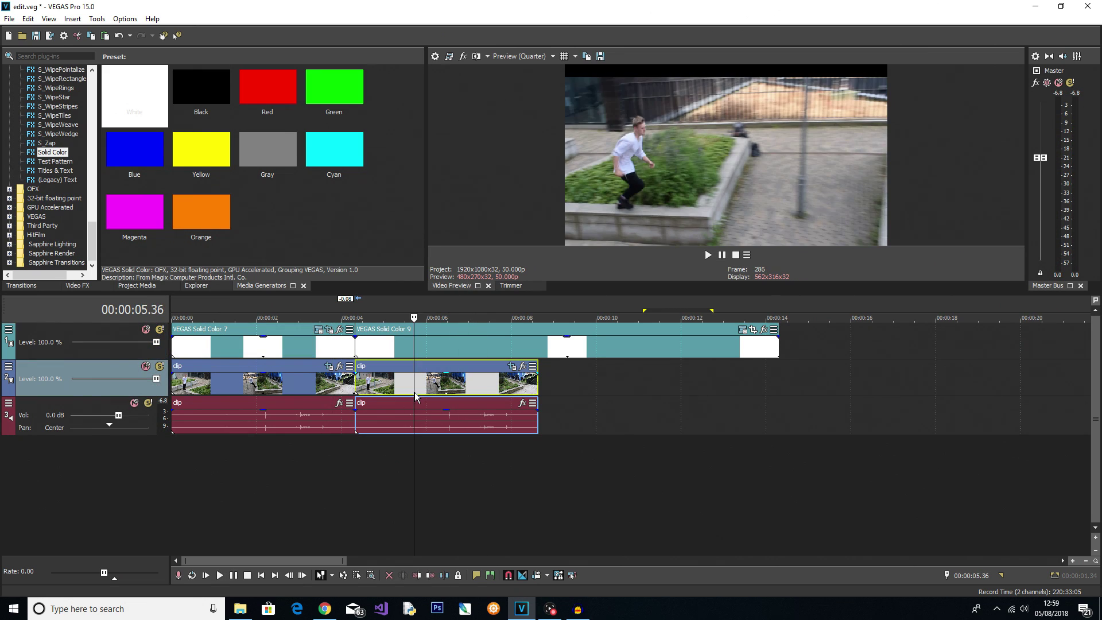
{"action": "left_click", "coordinate": [511, 366]}
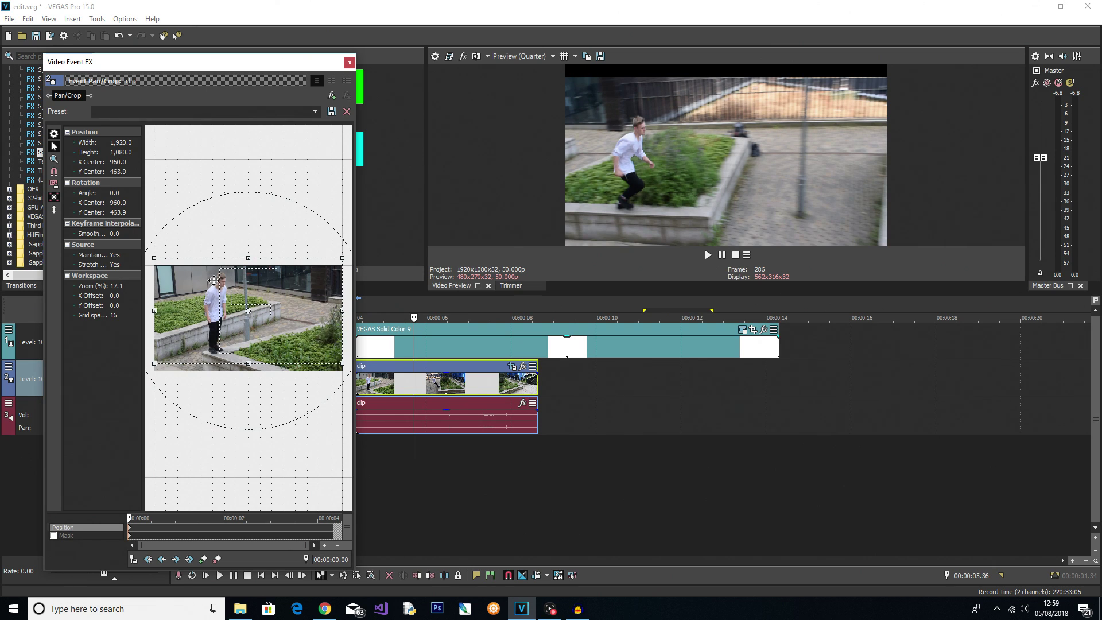
{"action": "right_click", "coordinate": [208, 295]}
{"action": "left_click", "coordinate": [227, 302]}
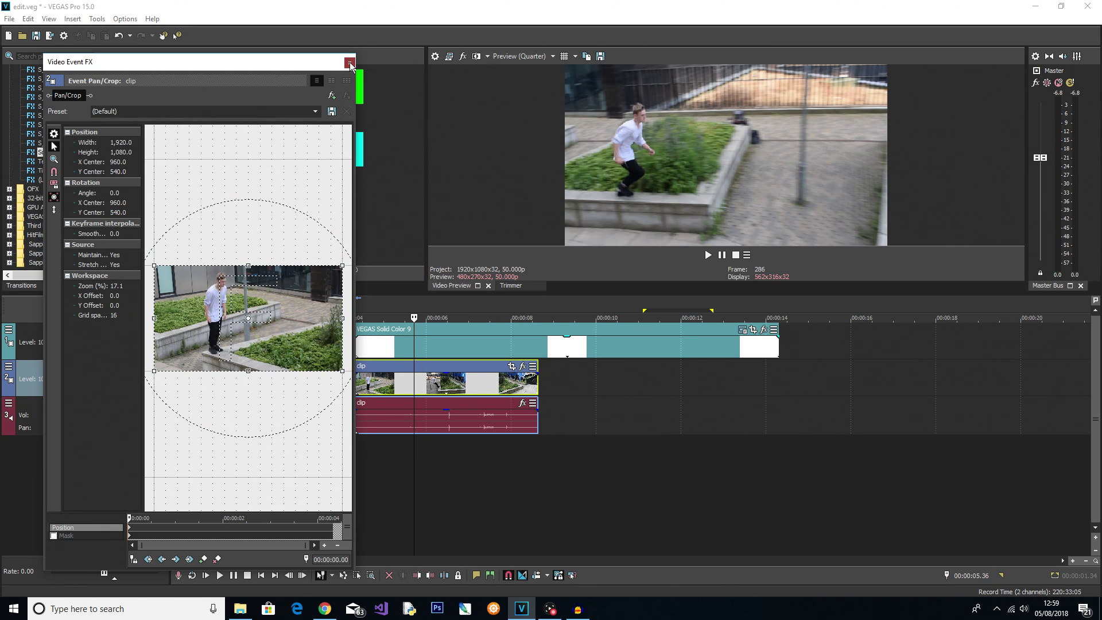
{"action": "left_click", "coordinate": [349, 63]}
{"action": "left_click", "coordinate": [310, 450]}
{"action": "key", "text": "space"}
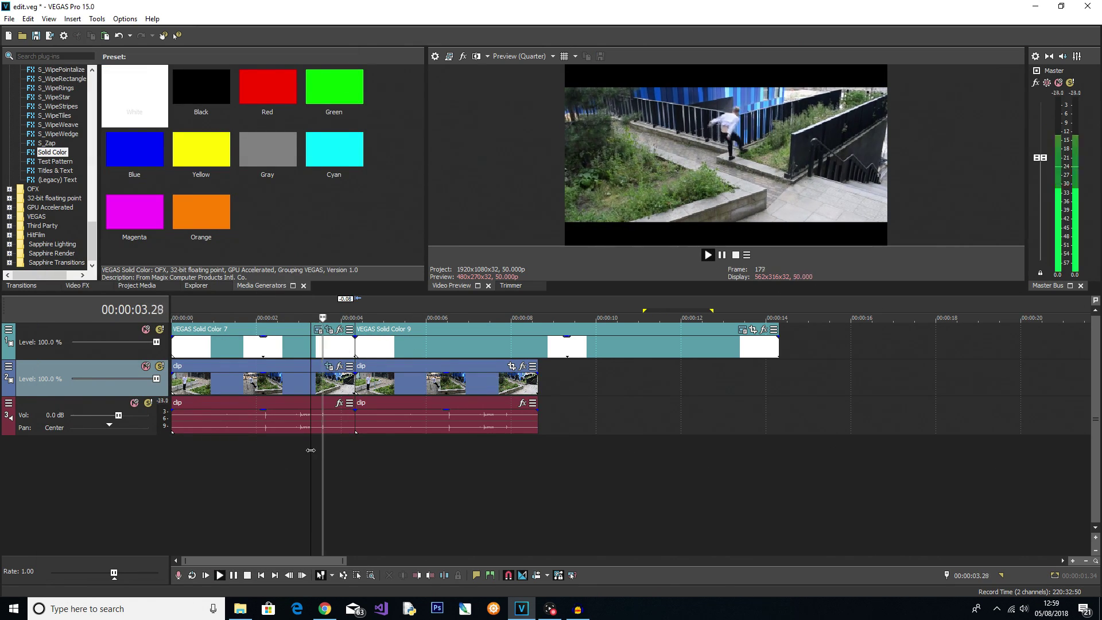